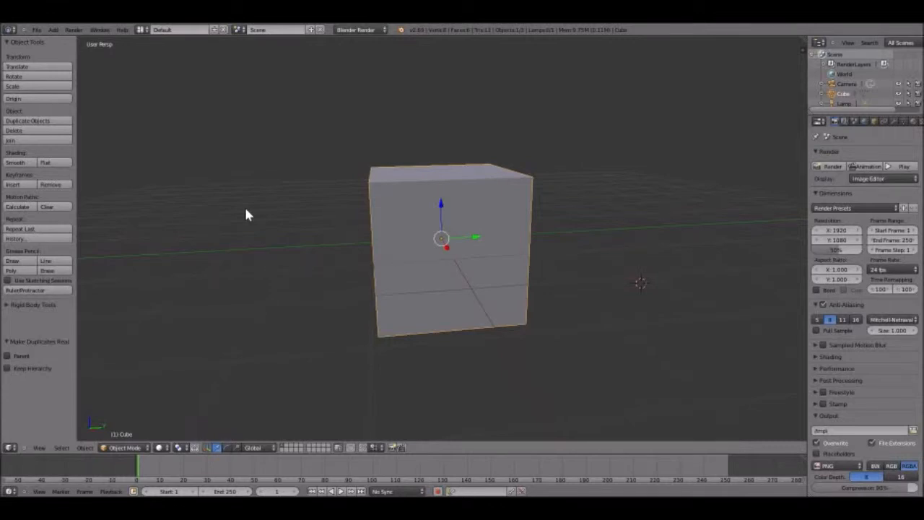
# Delete the default cube from the scene.
pyautogui.moveTo(245, 211); pyautogui.dragTo(403, 223, button='middle')
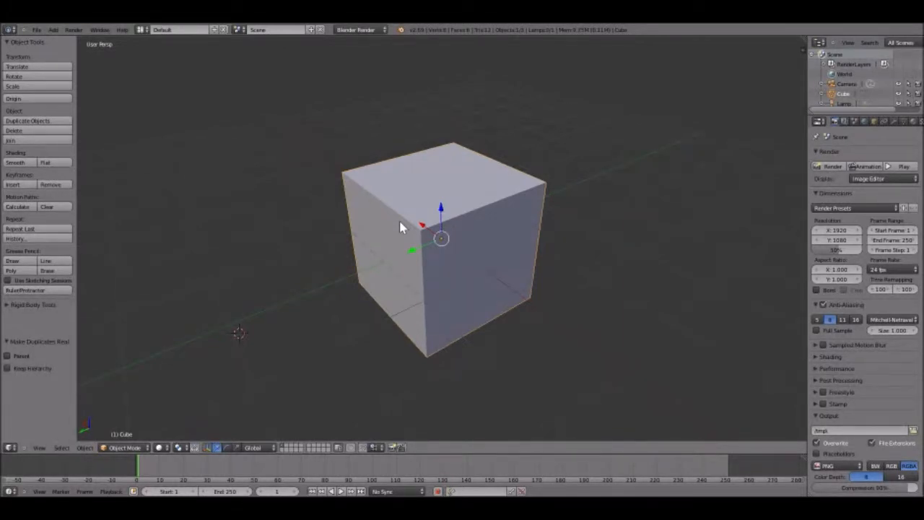
pyautogui.press('x')
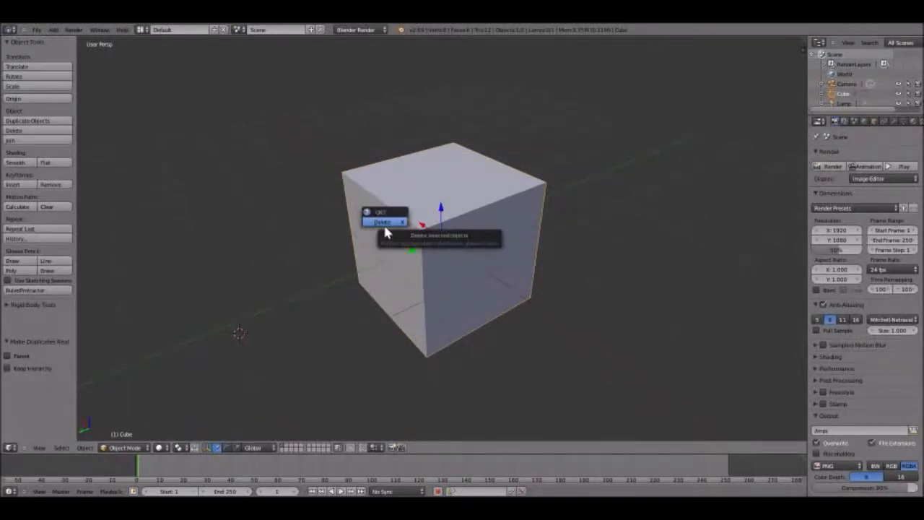
pyautogui.click(384, 228)
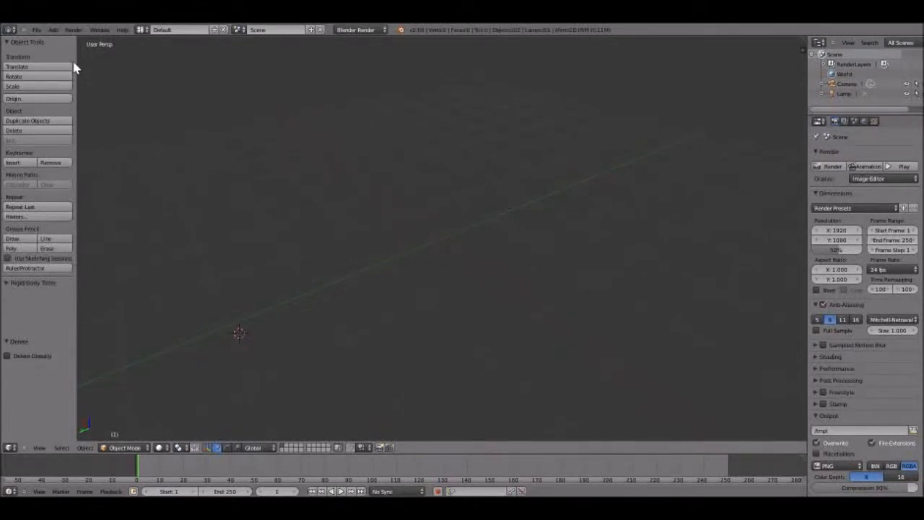
# Add a cylinder mesh to the empty scene.
pyautogui.click(53, 31)
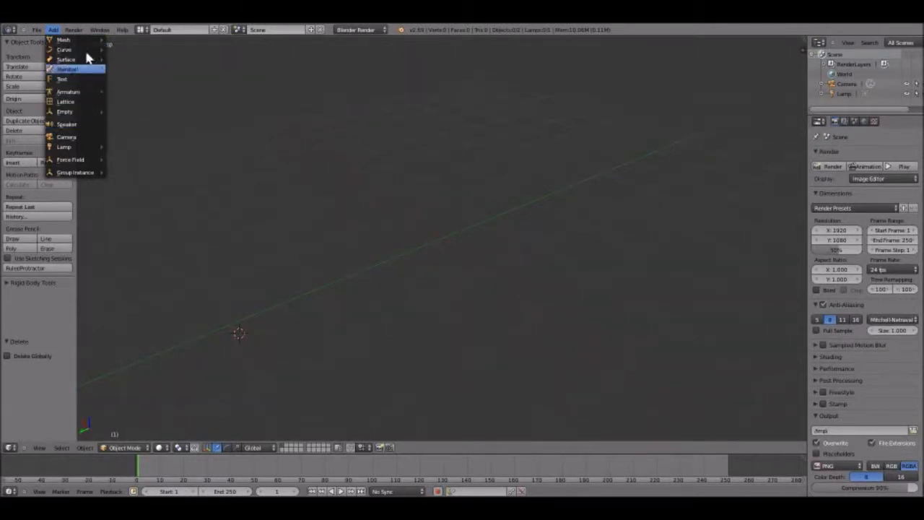
pyautogui.moveTo(68, 39)
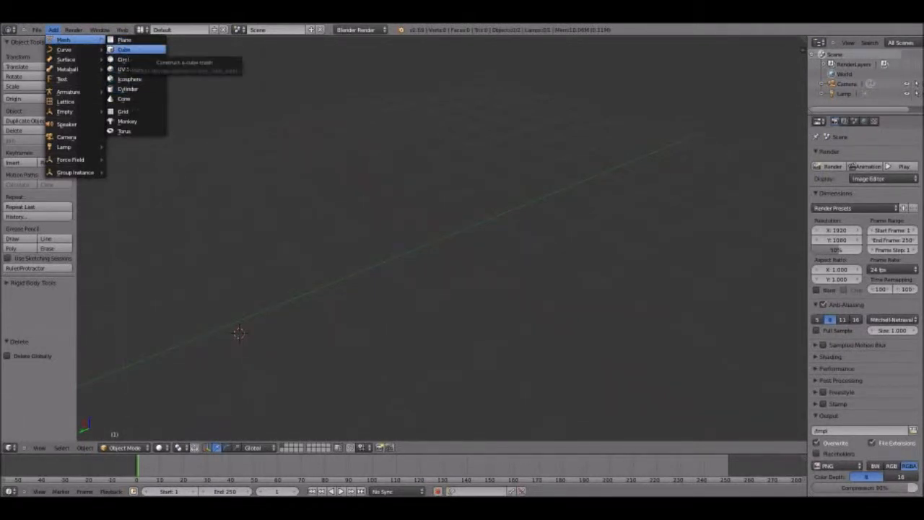
pyautogui.click(55, 31)
pyautogui.moveTo(91, 47)
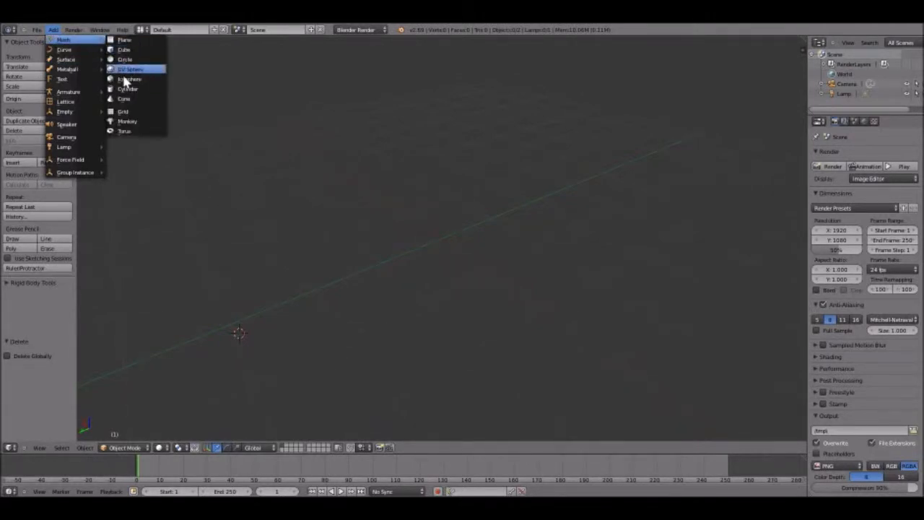
pyautogui.click(127, 90)
# Examine the new cylinder from several viewpoints, including low from the side and from above.
pyautogui.moveTo(384, 245); pyautogui.dragTo(329, 280, button='middle')
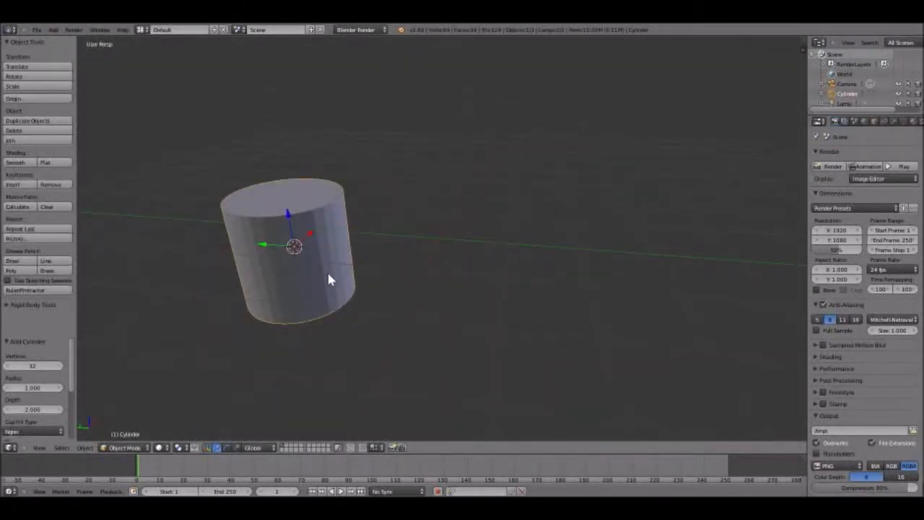
pyautogui.moveTo(328, 278); pyautogui.dragTo(233, 269, button='middle')
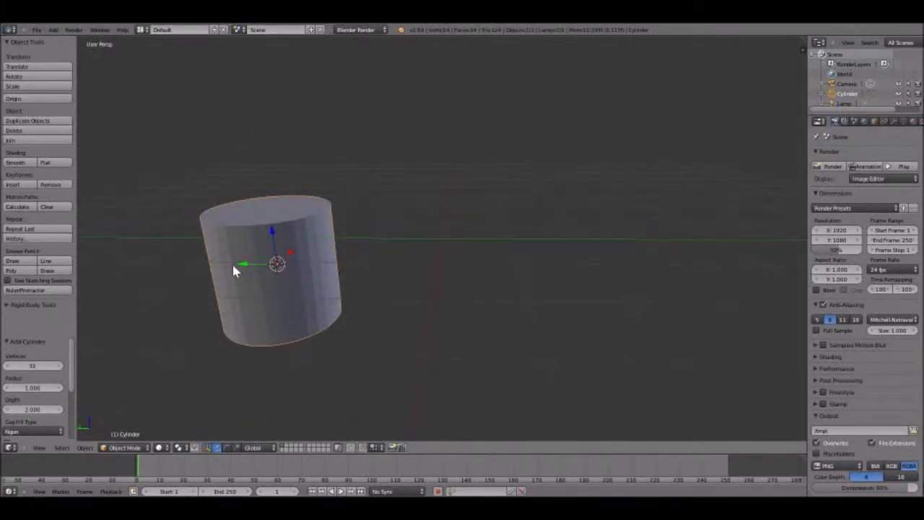
pyautogui.moveTo(232, 261); pyautogui.dragTo(289, 266, button='middle')
pyautogui.moveTo(352, 271); pyautogui.dragTo(511, 239, button='middle')
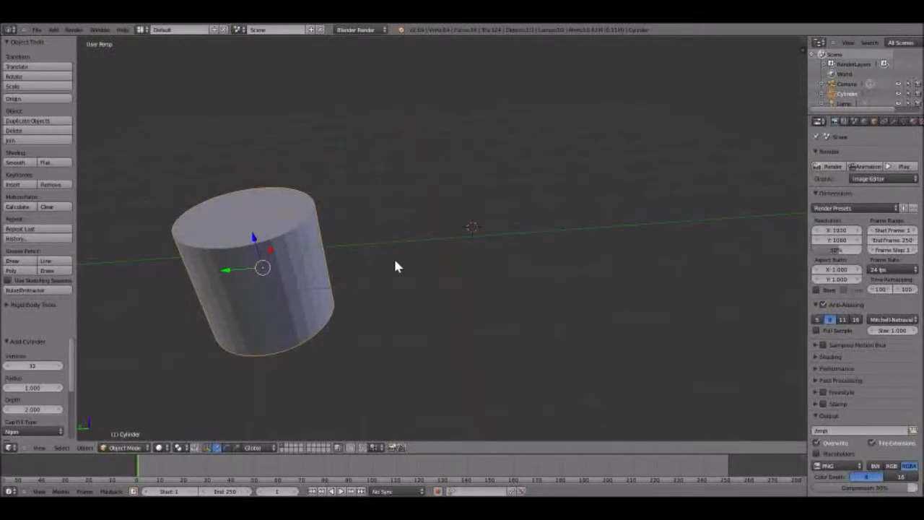
pyautogui.moveTo(396, 264); pyautogui.dragTo(538, 278, button='middle')
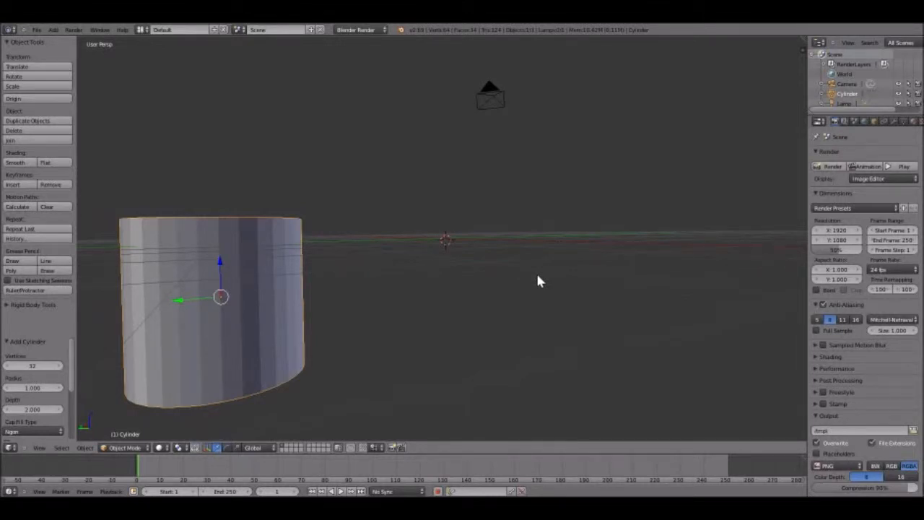
pyautogui.moveTo(537, 278); pyautogui.dragTo(434, 320, button='middle')
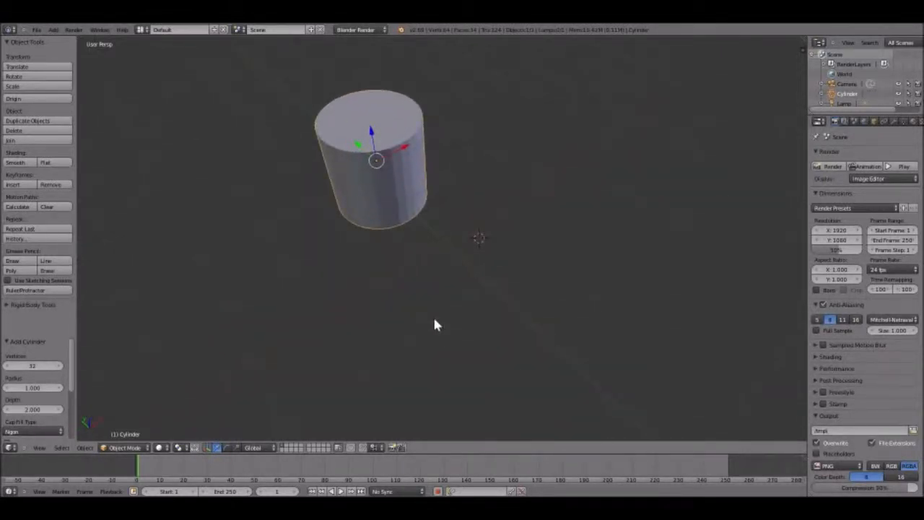
pyautogui.click(434, 318)
pyautogui.moveTo(433, 317); pyautogui.dragTo(495, 236, button='middle')
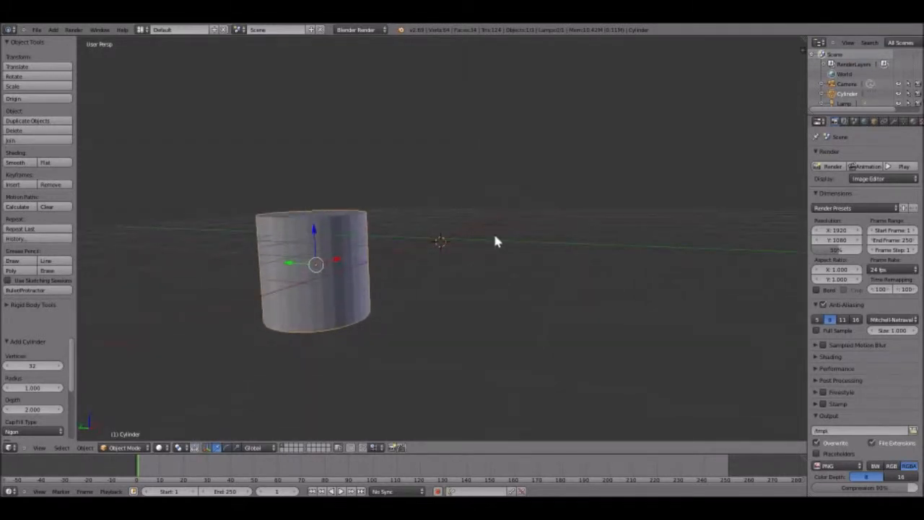
# Move the cylinder freely by about 1.37 in X, -2.90 in Y and 1.19 in Z.
pyautogui.click(314, 233)
pyautogui.press('g')
pyautogui.rightClick(320, 221)
pyautogui.press('g')
pyautogui.click(474, 159)
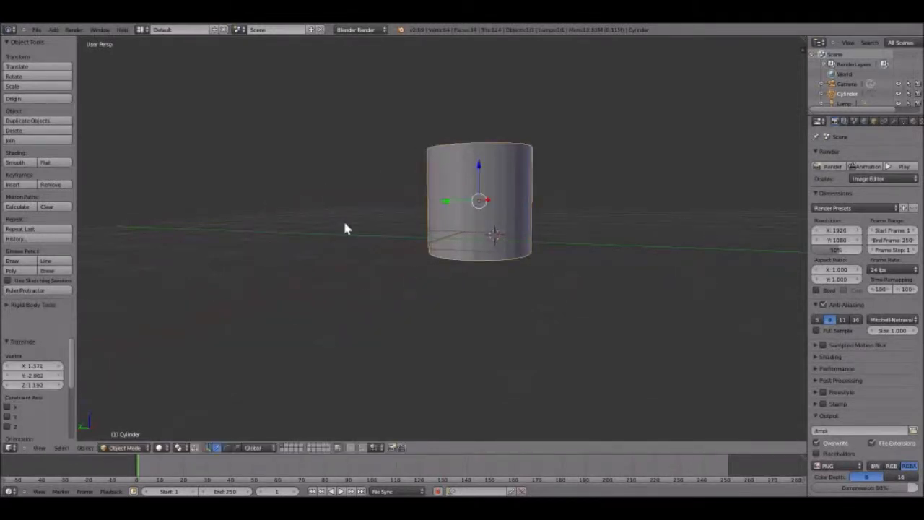
pyautogui.moveTo(344, 228); pyautogui.dragTo(391, 196, button='middle')
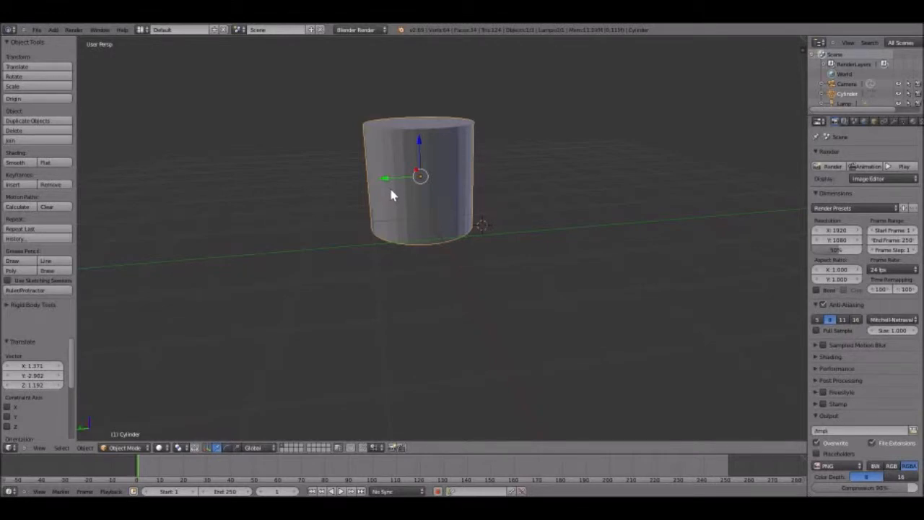
# Rotate the cylinder freely by about -2505°, followed by a rotation of about -14° around the global Y axis.
pyautogui.press('r')
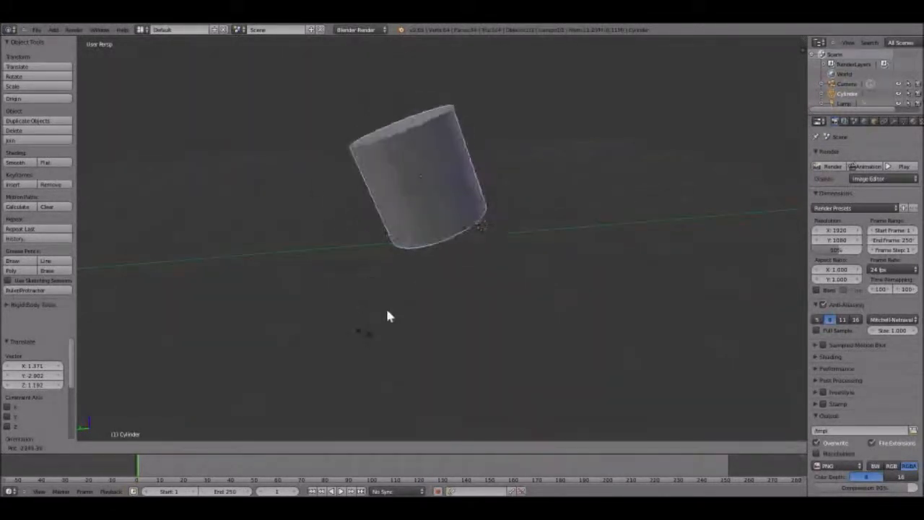
pyautogui.click(287, 283)
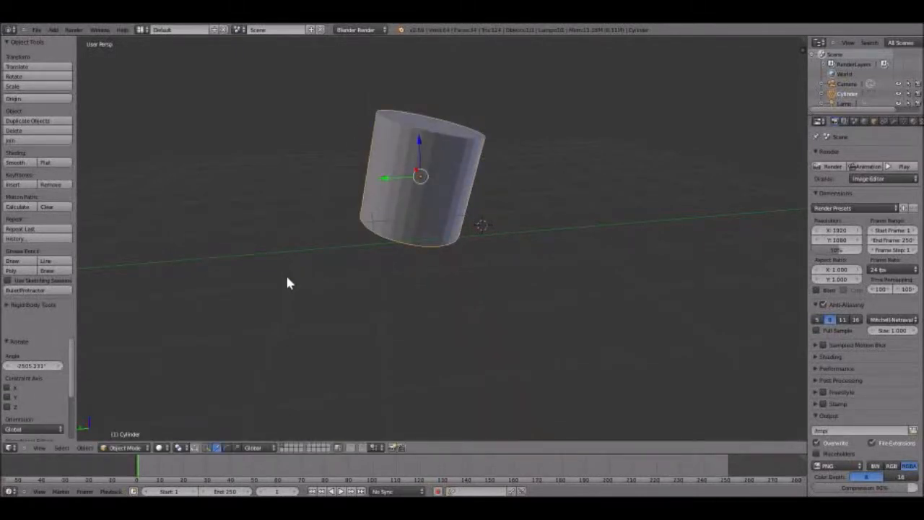
pyautogui.press('r')
pyautogui.press('y')
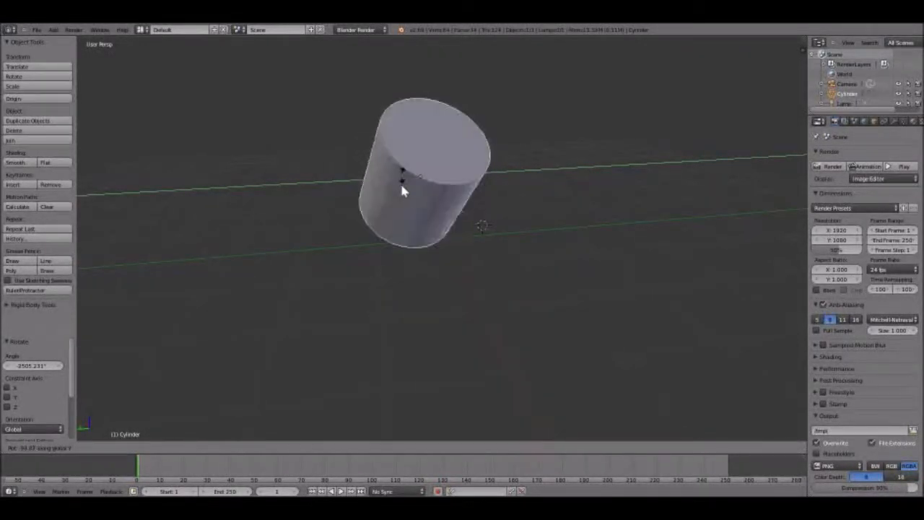
pyautogui.click(340, 208)
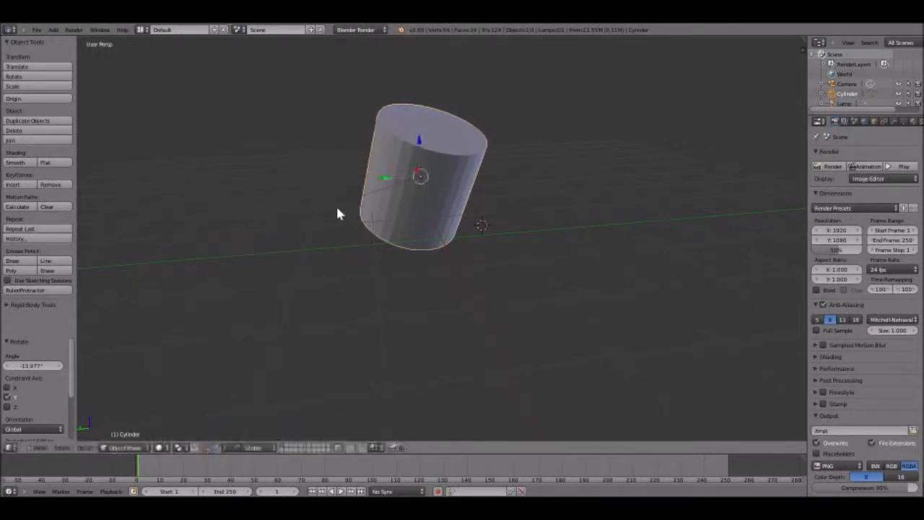
# Rotate the cylinder about -862° around the global X axis and about 804° around the global Z axis.
pyautogui.press('r')
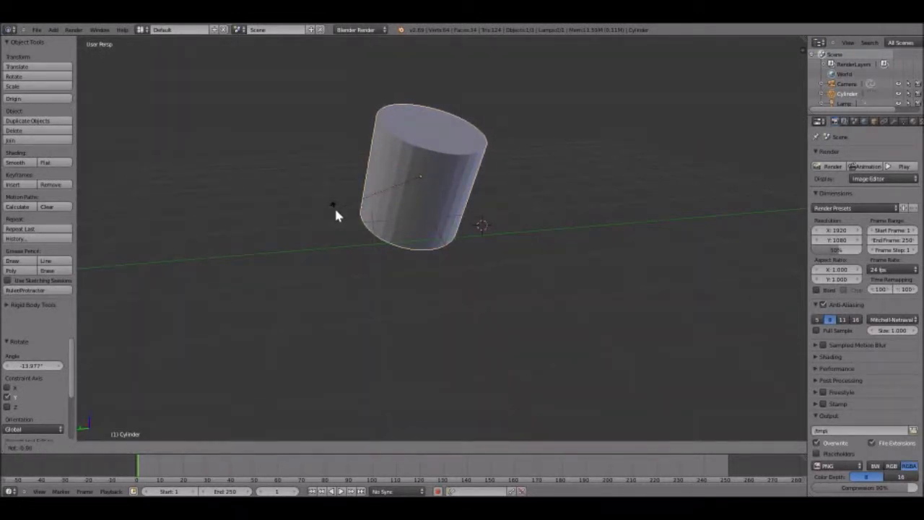
pyautogui.press('x')
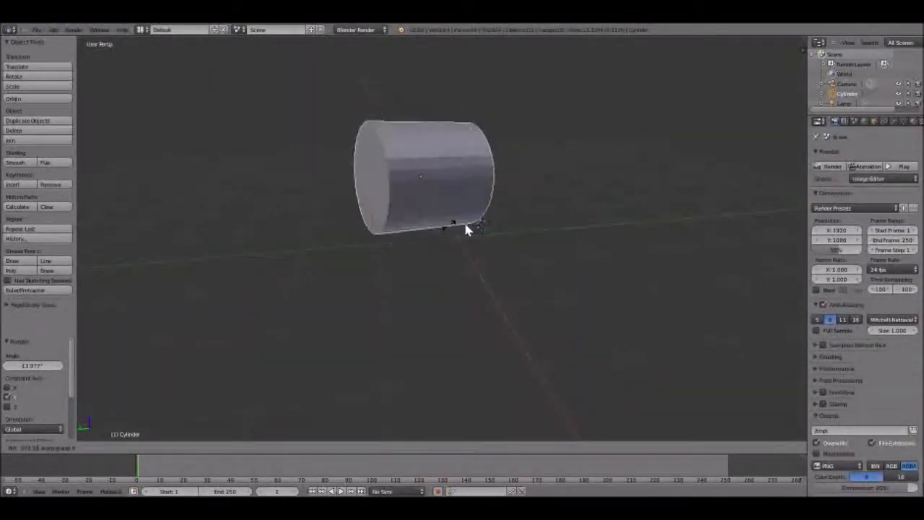
pyautogui.click(423, 208)
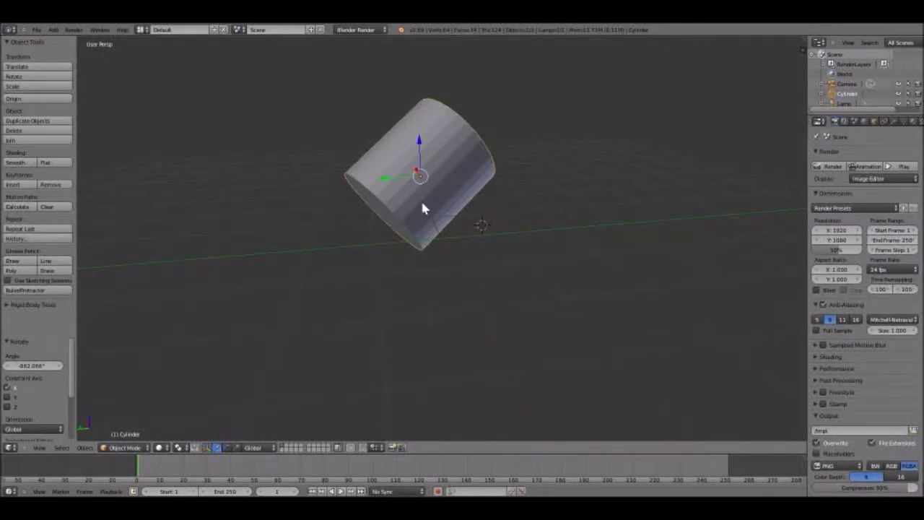
pyautogui.press('r')
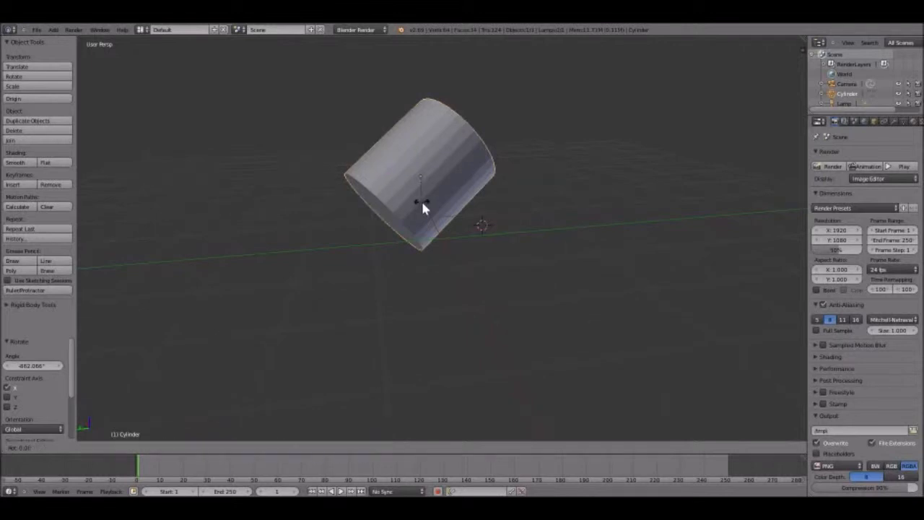
pyautogui.press('z')
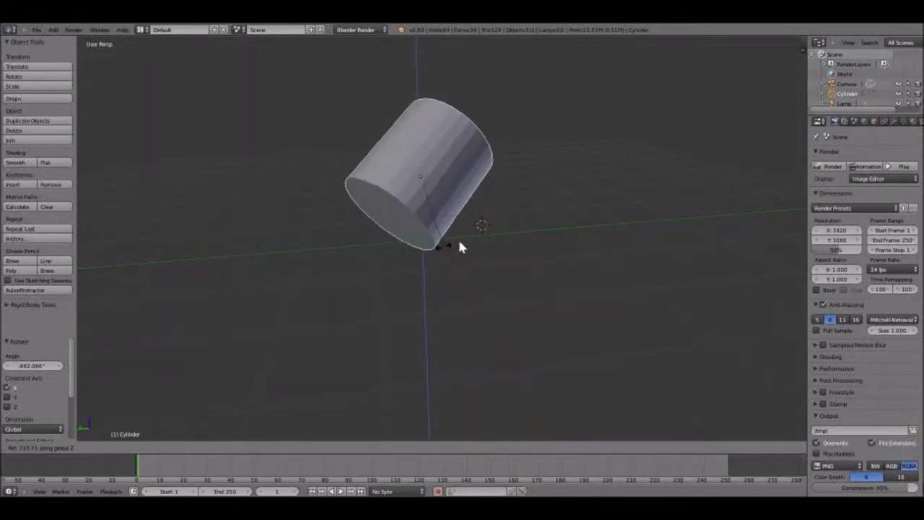
pyautogui.click(355, 185)
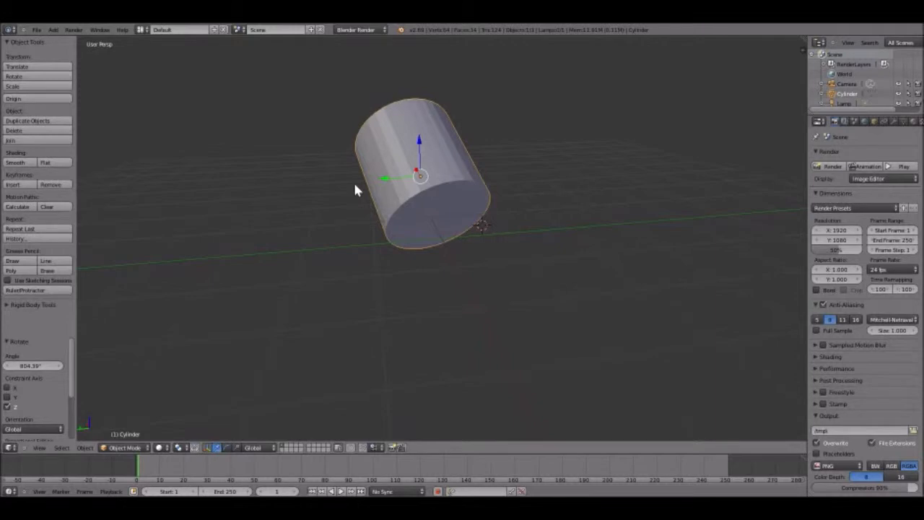
pyautogui.moveTo(355, 189); pyautogui.dragTo(573, 278, button='middle')
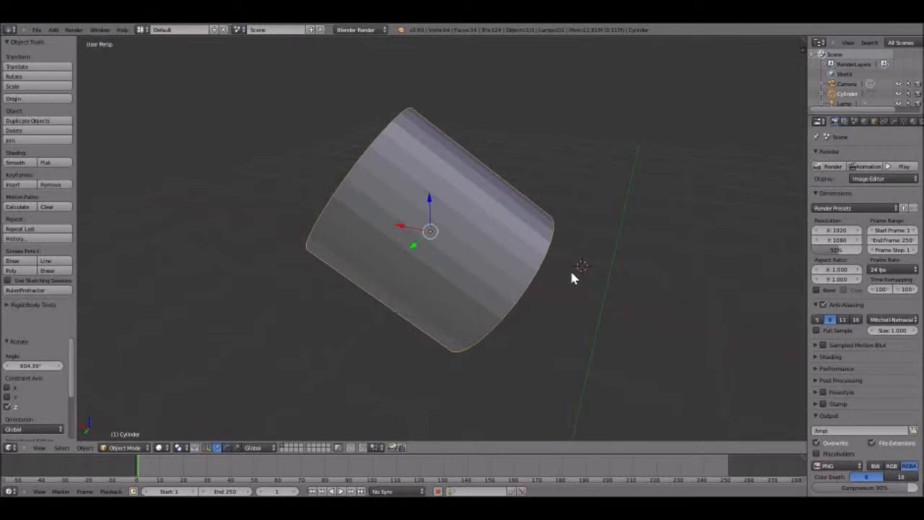
# Scale the cylinder uniformly to about 0.64, and stretch it along the global Z axis.
pyautogui.press('s')
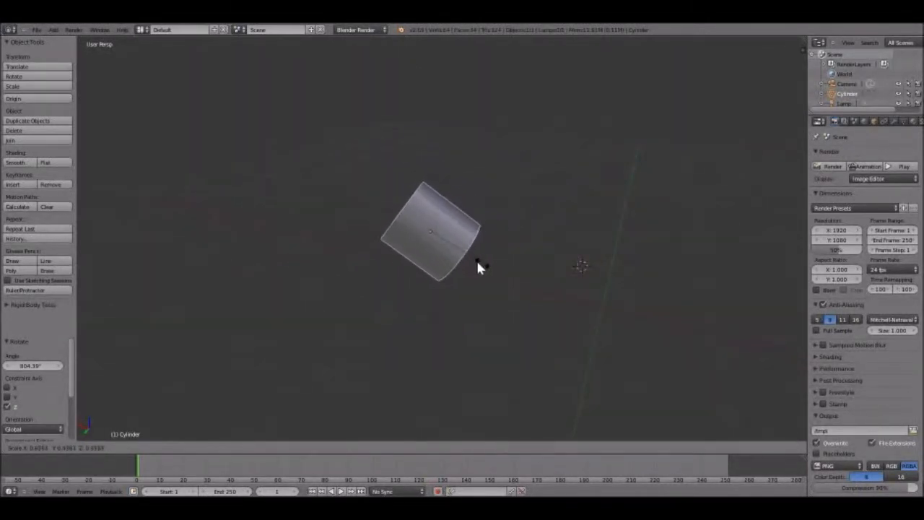
pyautogui.click(518, 259)
pyautogui.press('s')
pyautogui.press('z')
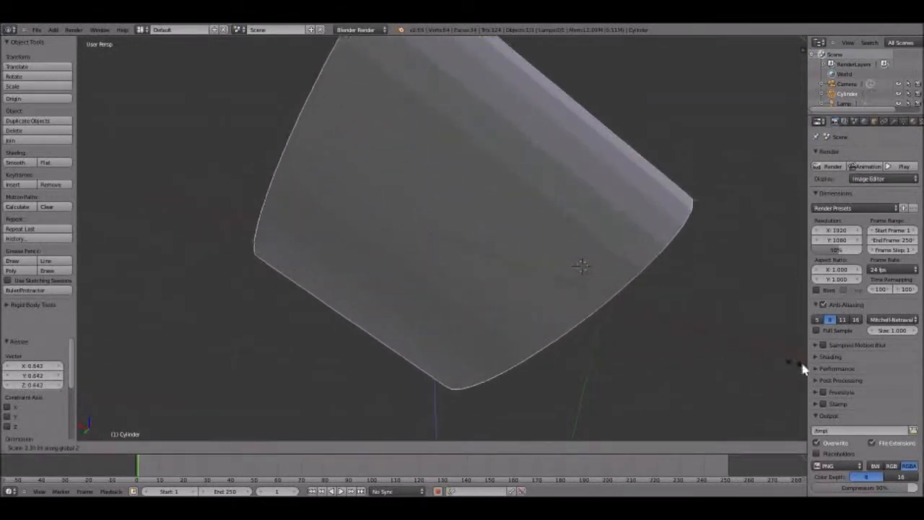
pyautogui.click(686, 343)
# Scale the cylinder along the global X axis, and shrink it along the global Y axis to about 0.5.
pyautogui.moveTo(686, 348); pyautogui.dragTo(578, 304, button='middle')
pyautogui.scroll(-3, 577, 305)
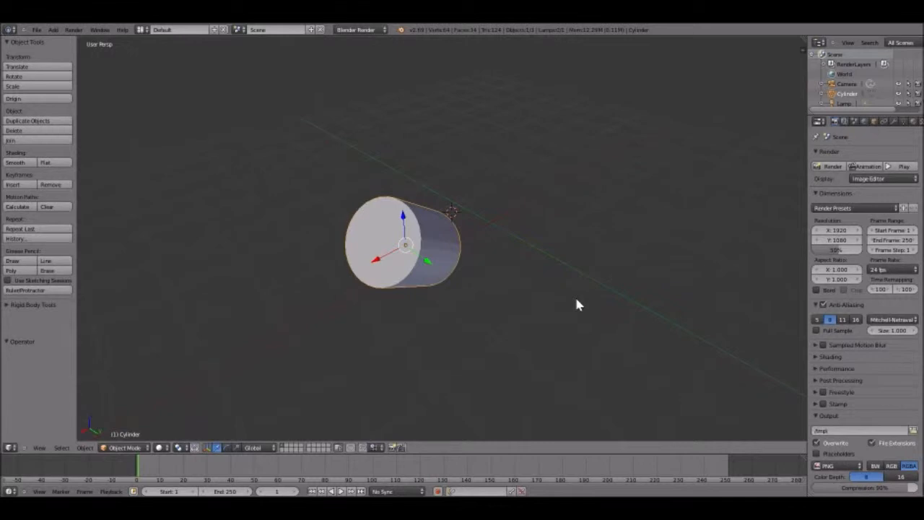
pyautogui.press('s')
pyautogui.press('x')
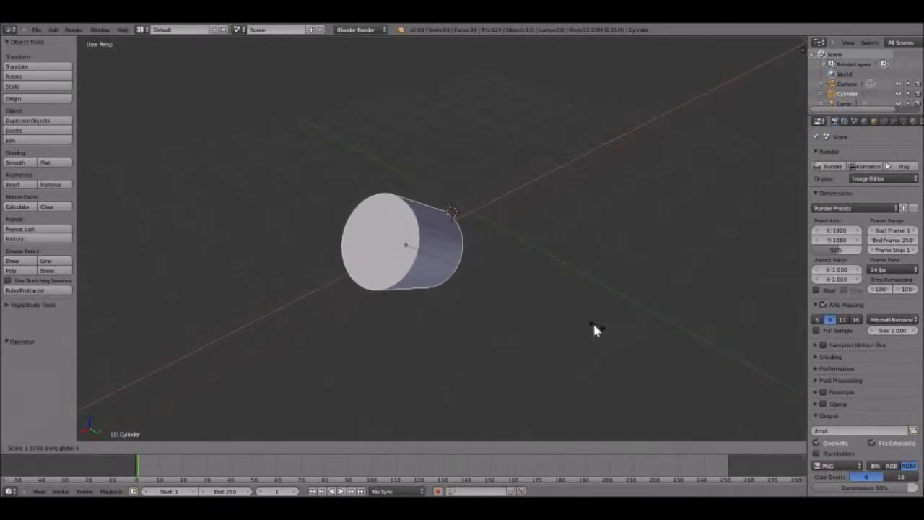
pyautogui.click(591, 332)
pyautogui.press('s')
pyautogui.press('y')
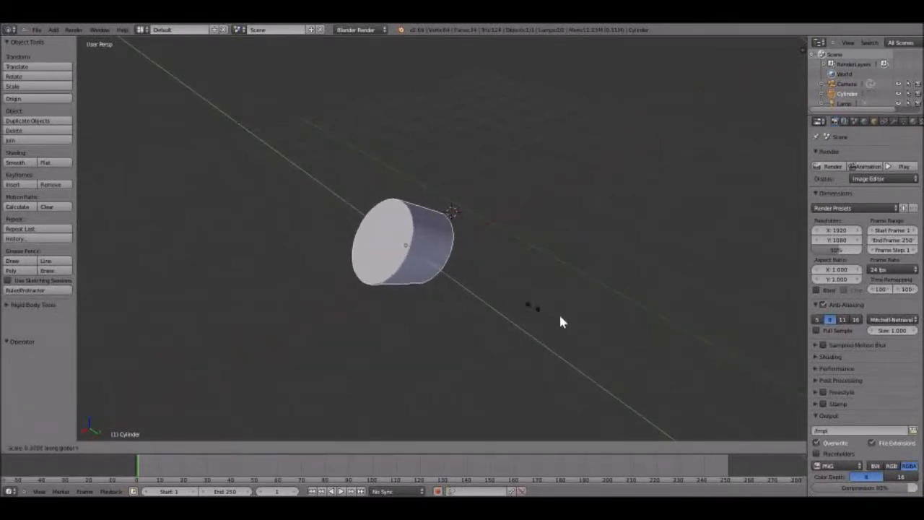
pyautogui.click(489, 307)
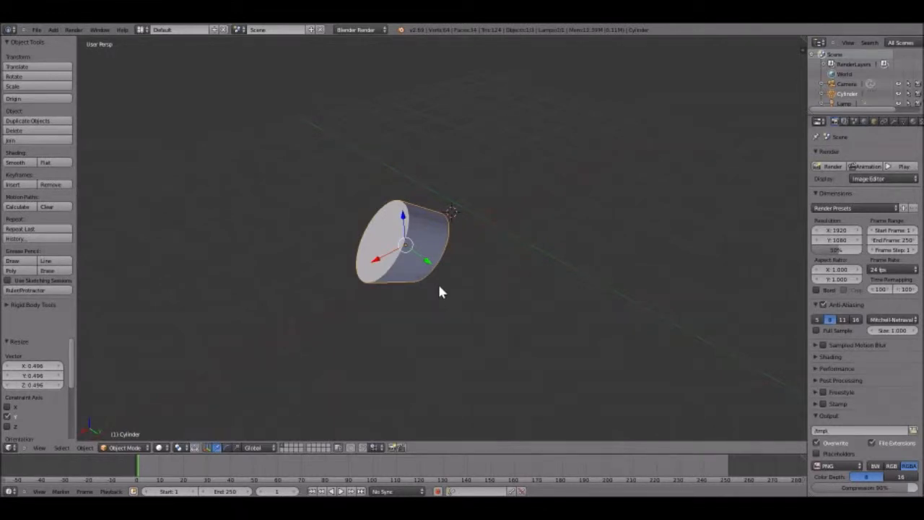
# Undo the scaling and rotation changes made to the cylinder.
pyautogui.scroll(6, 439, 286)
pyautogui.scroll(-3, 439, 286)
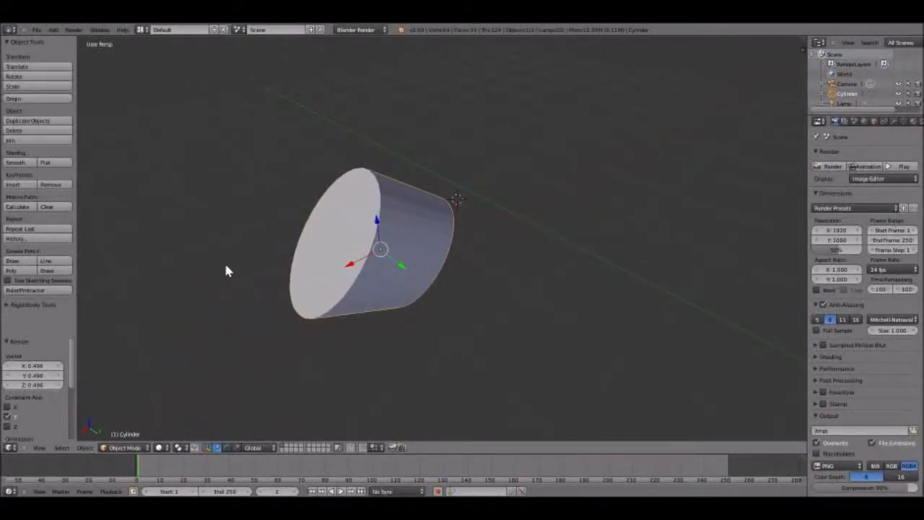
pyautogui.moveTo(226, 271); pyautogui.dragTo(536, 319, button='middle')
pyautogui.hotkey('ctrl', 'z')
pyautogui.hotkey('ctrl', 'z')
pyautogui.hotkey('ctrl', 'z')
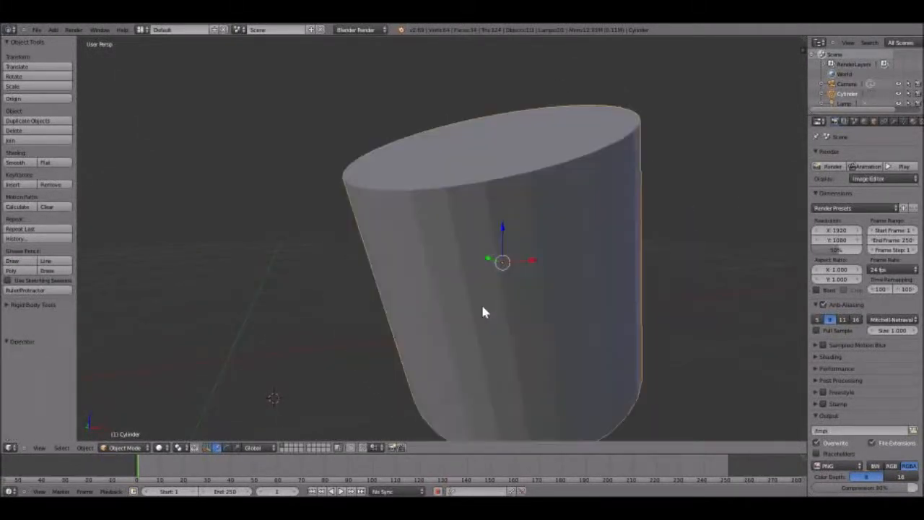
pyautogui.scroll(-5, 302, 259)
pyautogui.scroll(5, 302, 266)
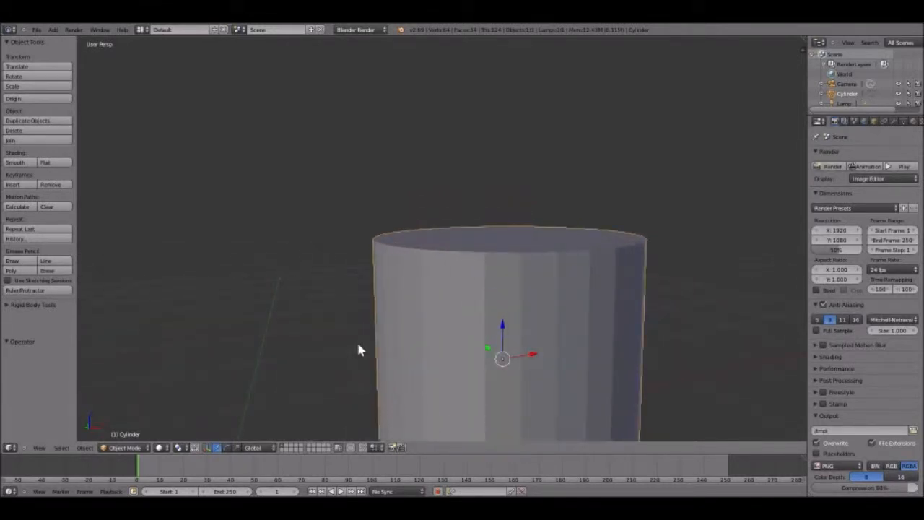
pyautogui.scroll(-3, 360, 350)
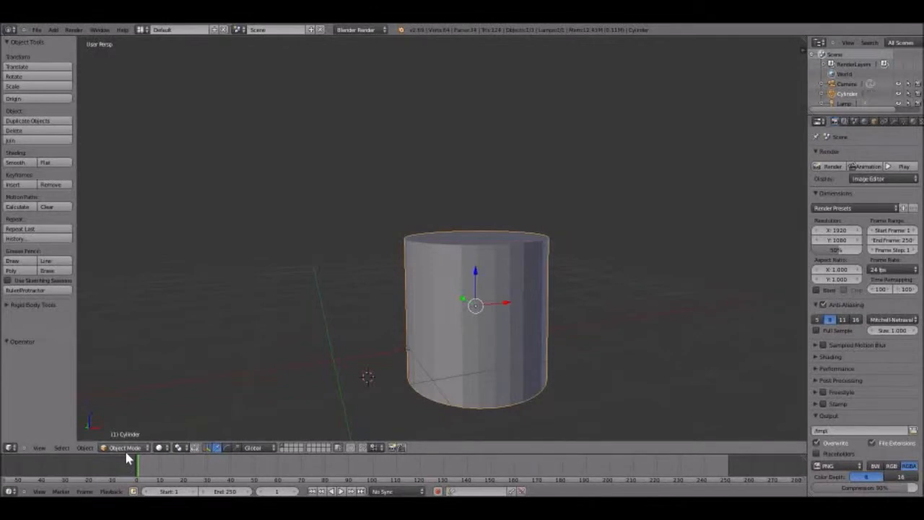
# Switch the cylinder from Object Mode to Edit Mode, trying the toggle between the two modes.
pyautogui.click(125, 448)
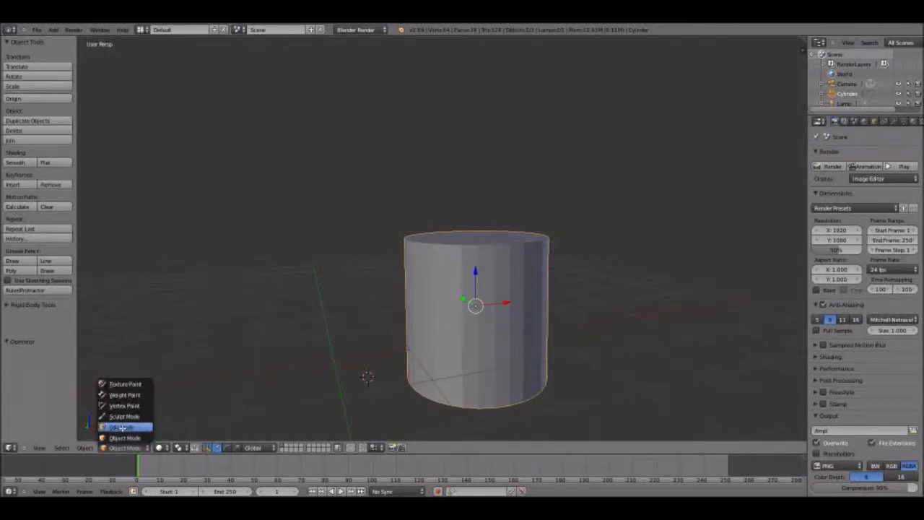
pyautogui.click(122, 427)
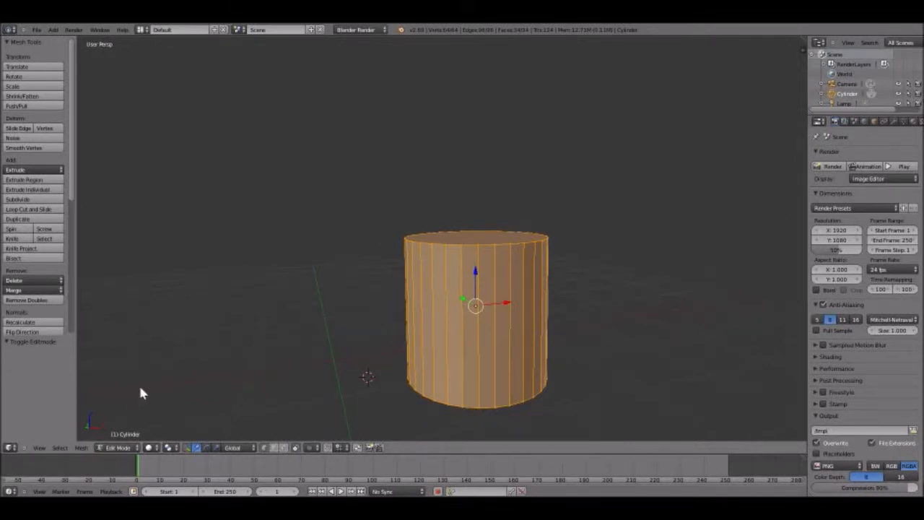
pyautogui.press('Tab')
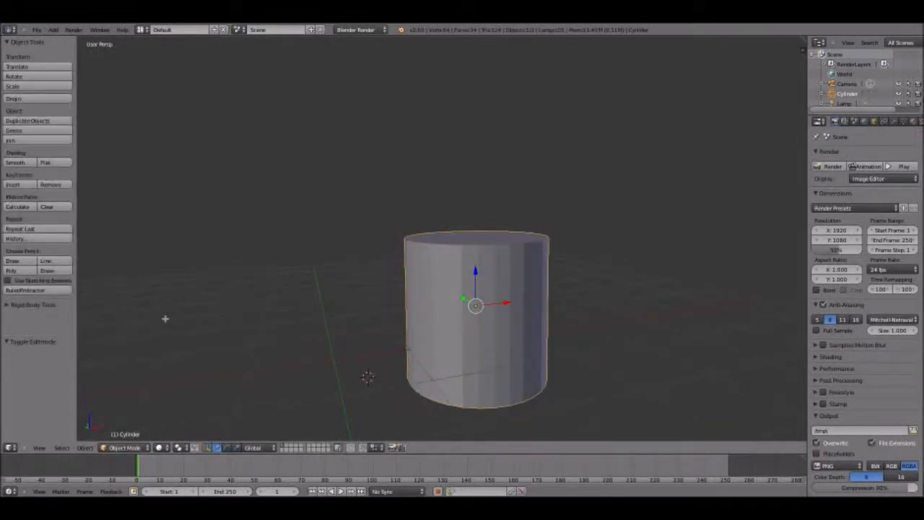
pyautogui.press('Tab')
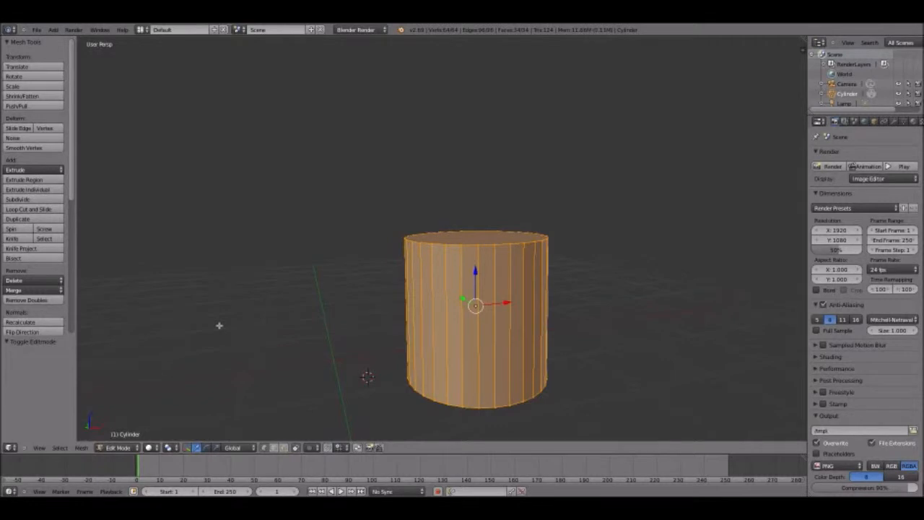
# Set the mesh selection mode to faces for editing the cylinder.
pyautogui.moveTo(219, 326); pyautogui.dragTo(337, 363, button='middle')
pyautogui.scroll(3, 256, 327)
pyautogui.moveTo(256, 326); pyautogui.dragTo(339, 323, button='middle')
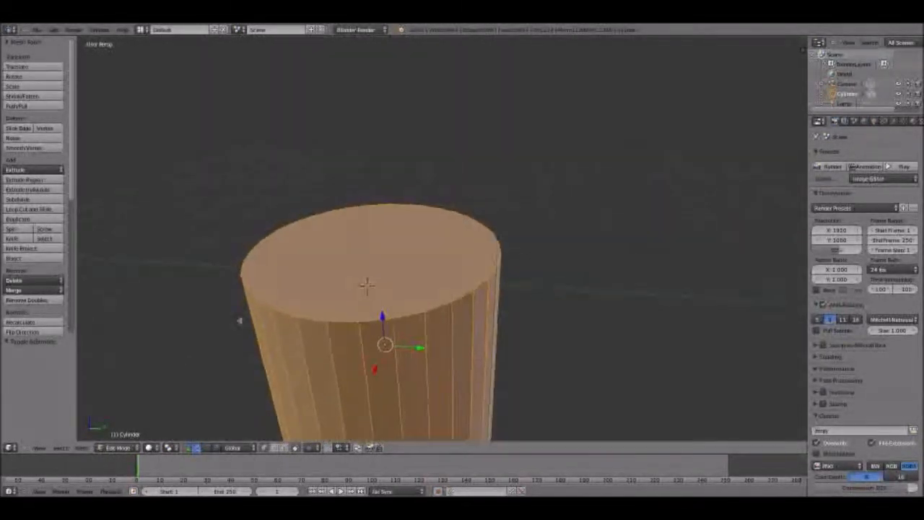
pyautogui.moveTo(229, 320); pyautogui.dragTo(290, 456, button='middle')
pyautogui.moveTo(316, 383); pyautogui.dragTo(202, 406, button='middle')
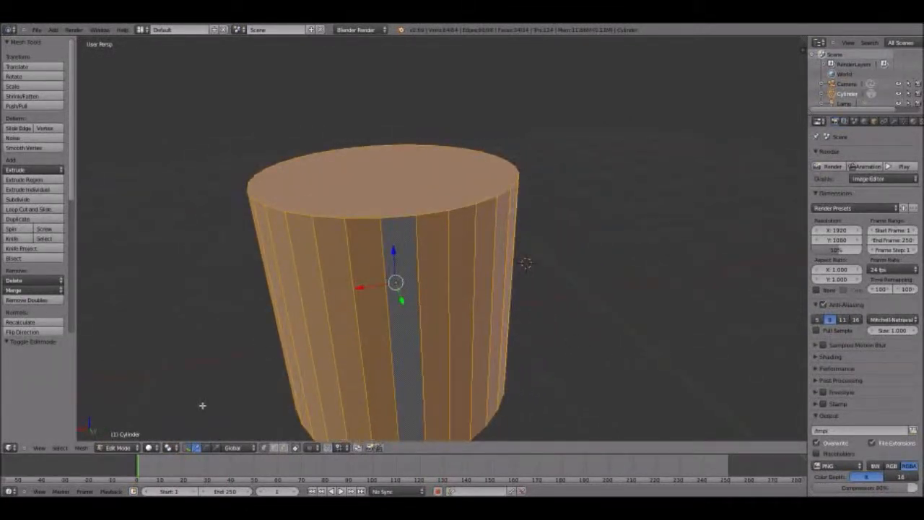
pyautogui.moveTo(202, 406); pyautogui.dragTo(652, 384, button='middle')
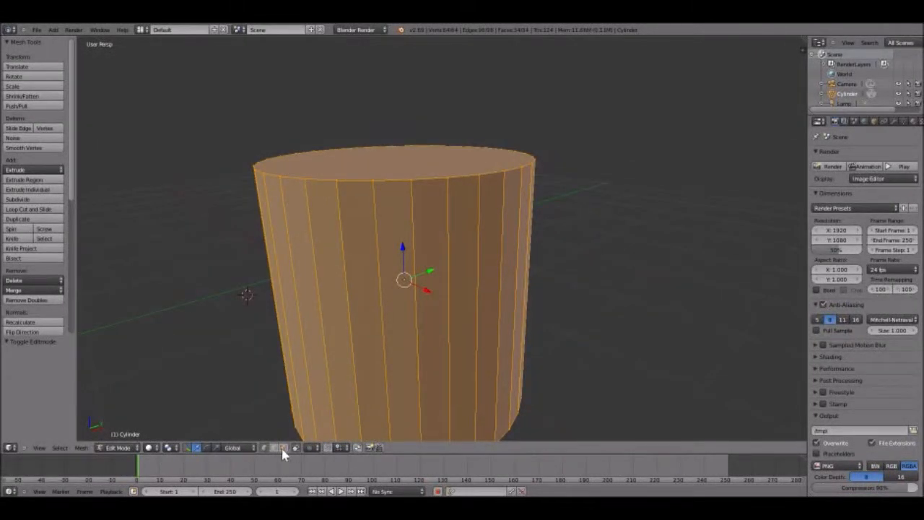
pyautogui.click(282, 449)
pyautogui.moveTo(217, 353); pyautogui.dragTo(610, 364, button='middle')
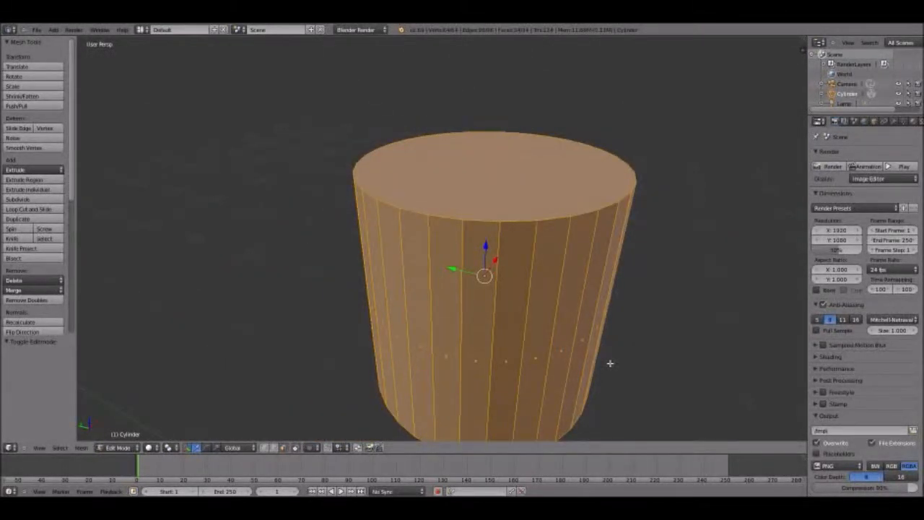
pyautogui.moveTo(611, 363); pyautogui.dragTo(340, 394, button='middle')
pyautogui.scroll(-2, 340, 395)
pyautogui.scroll(2, 340, 394)
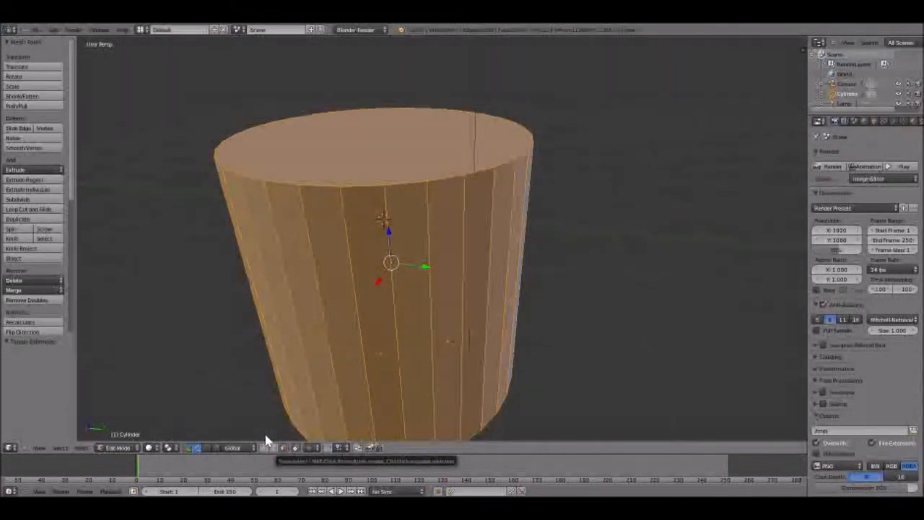
pyautogui.moveTo(172, 337); pyautogui.dragTo(323, 288, button='middle')
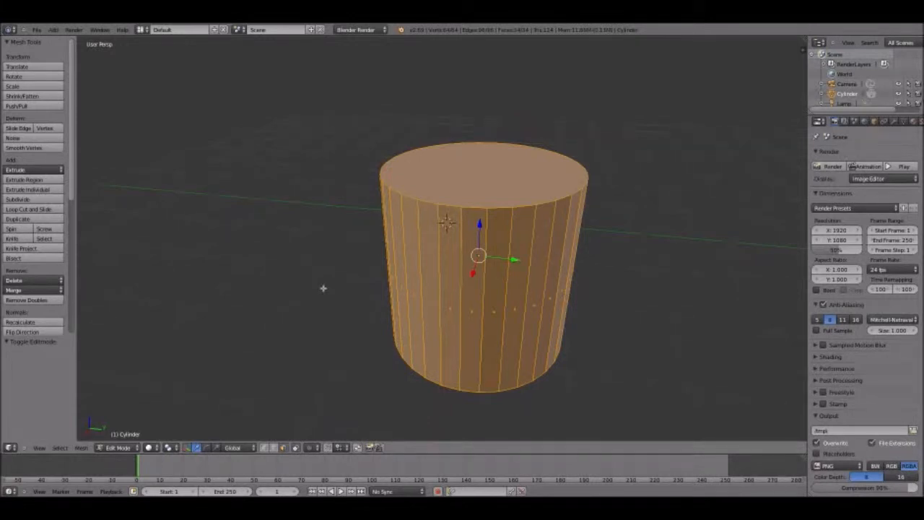
# Toggle the selection of the whole cylinder mesh on and off repeatedly, leaving every face deselected.
pyautogui.press('a')
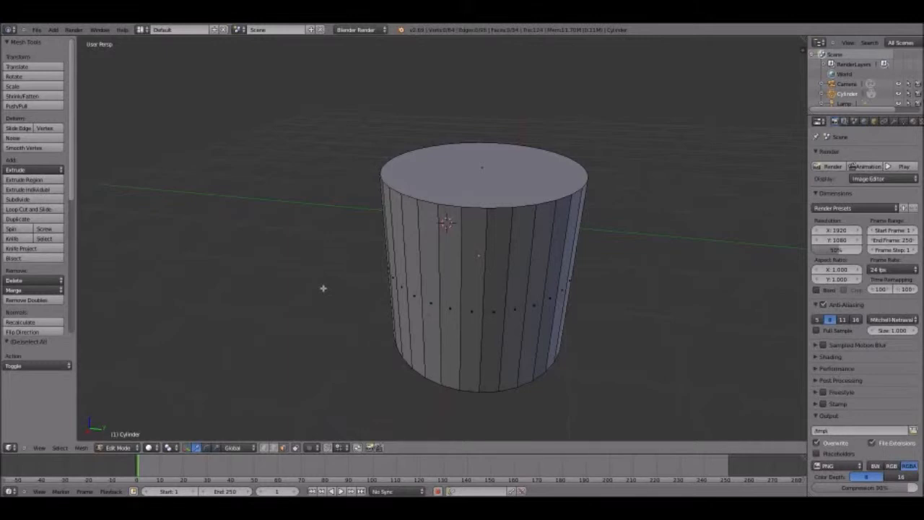
pyautogui.press('a')
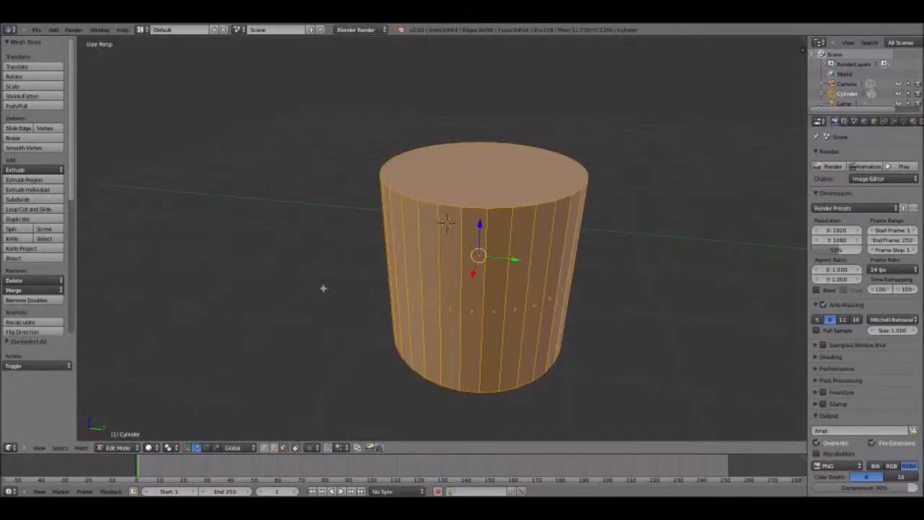
pyautogui.press('a')
pyautogui.press('a')
pyautogui.press('a')
pyautogui.press('a')
pyautogui.press('a')
pyautogui.press('a')
pyautogui.press('a')
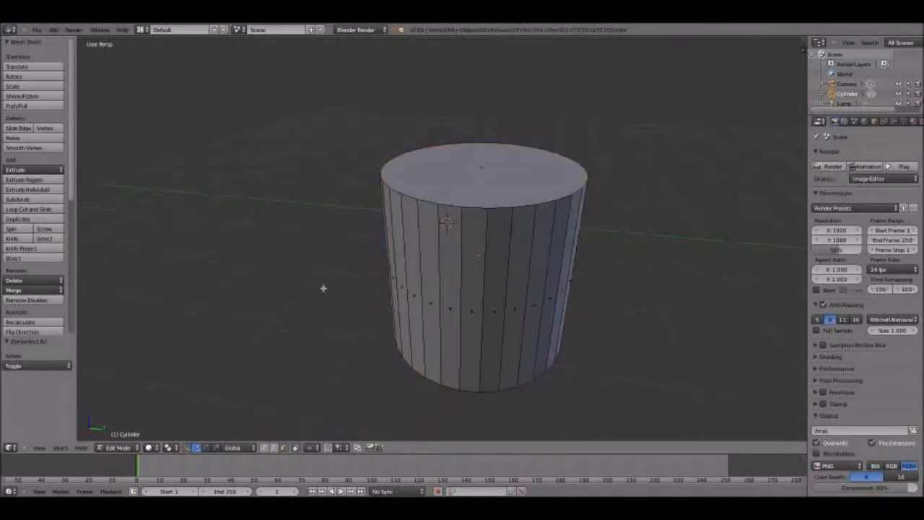
pyautogui.press('a')
pyautogui.press('a')
# Select several individual side faces of the cylinder, one at a time.
pyautogui.scroll(2, 272, 337)
pyautogui.scroll(-3, 269, 336)
pyautogui.keyDown('shift'); pyautogui.moveTo(258, 315); pyautogui.dragTo(233, 364, button='middle'); pyautogui.keyUp('shift')
pyautogui.scroll(2, 515, 348)
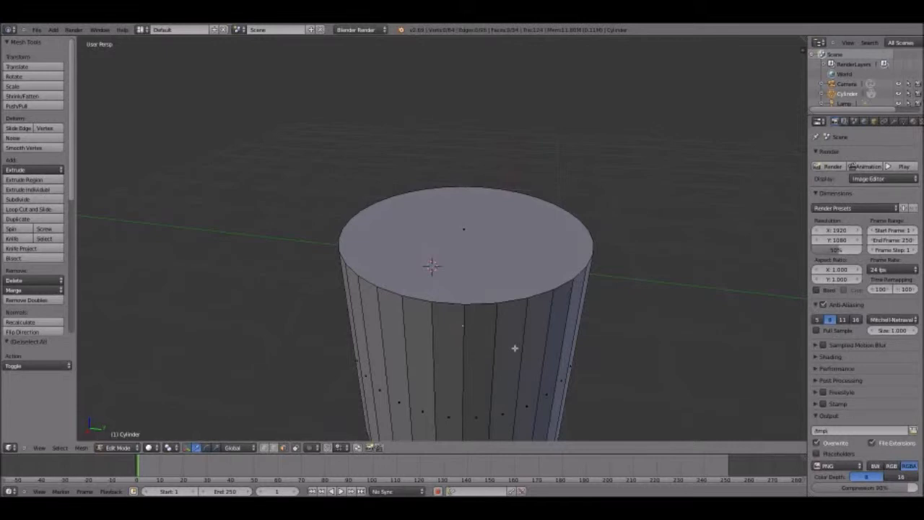
pyautogui.rightClick(421, 361)
pyautogui.rightClick(531, 346)
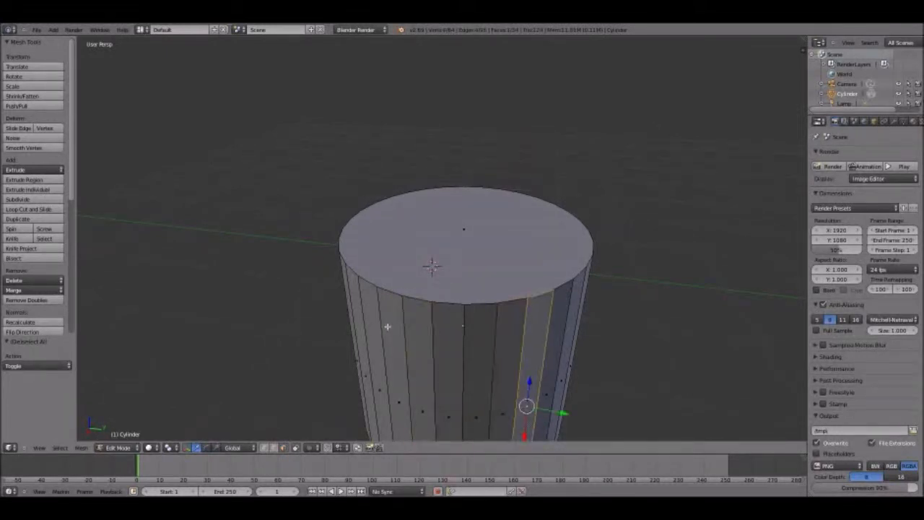
pyautogui.rightClick(381, 327)
pyautogui.rightClick(404, 330)
pyautogui.rightClick(433, 330)
pyautogui.rightClick(462, 330)
# Undo the face selections back to the cylinder's top face, and extrude that face upward about 0.4.
pyautogui.hotkey('ctrl', 'z')
pyautogui.moveTo(228, 261); pyautogui.dragTo(272, 307, button='middle')
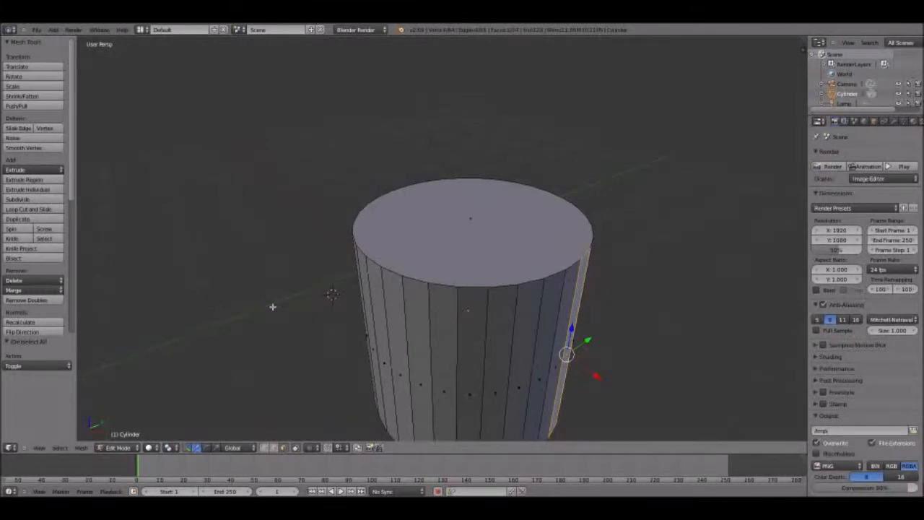
pyautogui.hotkey('ctrl', 'z')
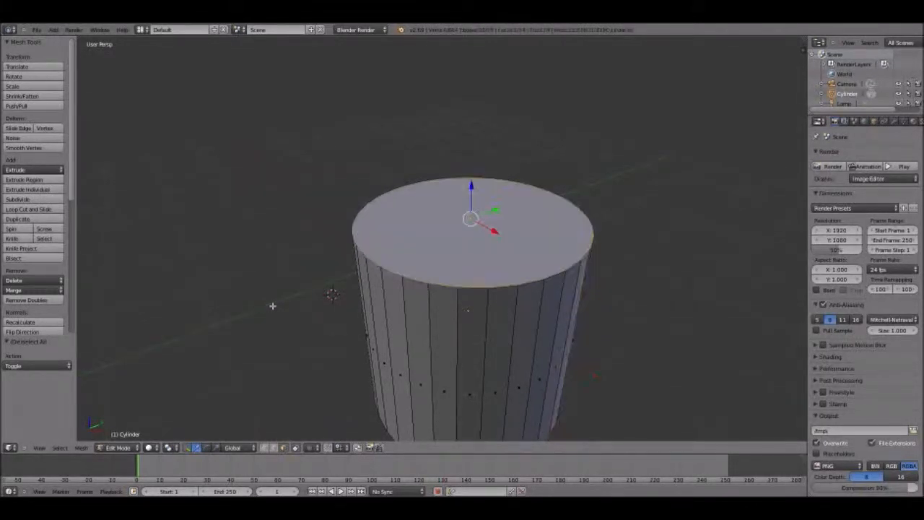
pyautogui.moveTo(272, 305); pyautogui.dragTo(289, 287, button='middle')
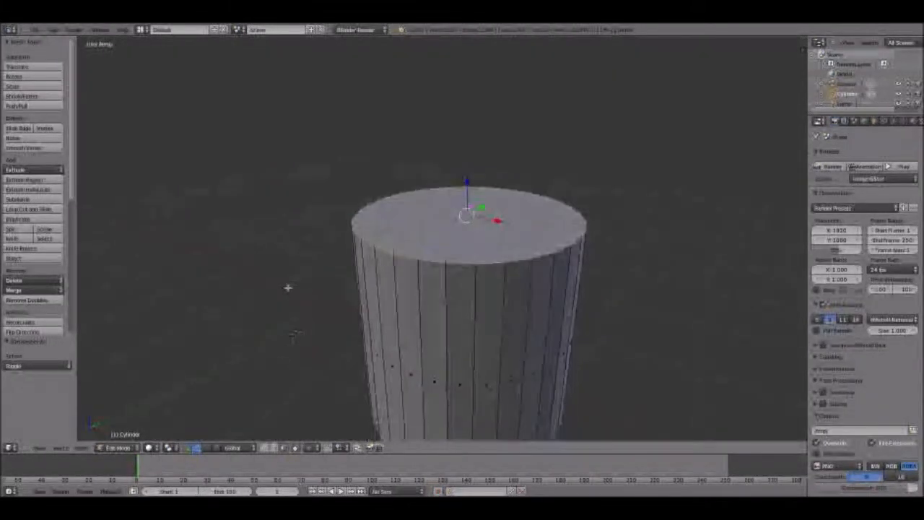
pyautogui.press('e')
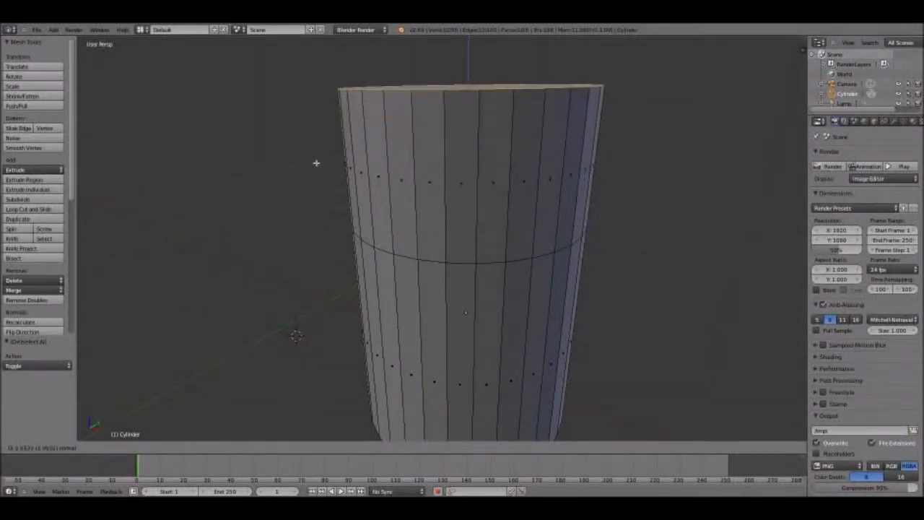
pyautogui.click(227, 233)
# Extrude three separate side faces of the cylinder's upper band outward into arms about 0.99, 0.83 and 0.86 long.
pyautogui.moveTo(227, 233); pyautogui.dragTo(491, 238, button='middle')
pyautogui.rightClick(491, 237)
pyautogui.press('e')
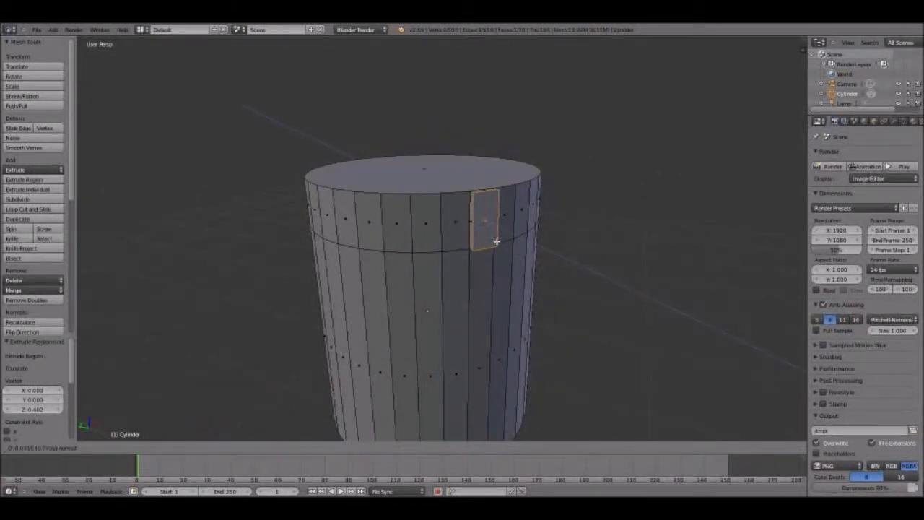
pyautogui.click(427, 260)
pyautogui.moveTo(427, 260); pyautogui.dragTo(455, 261, button='middle')
pyautogui.rightClick(455, 261)
pyautogui.press('e')
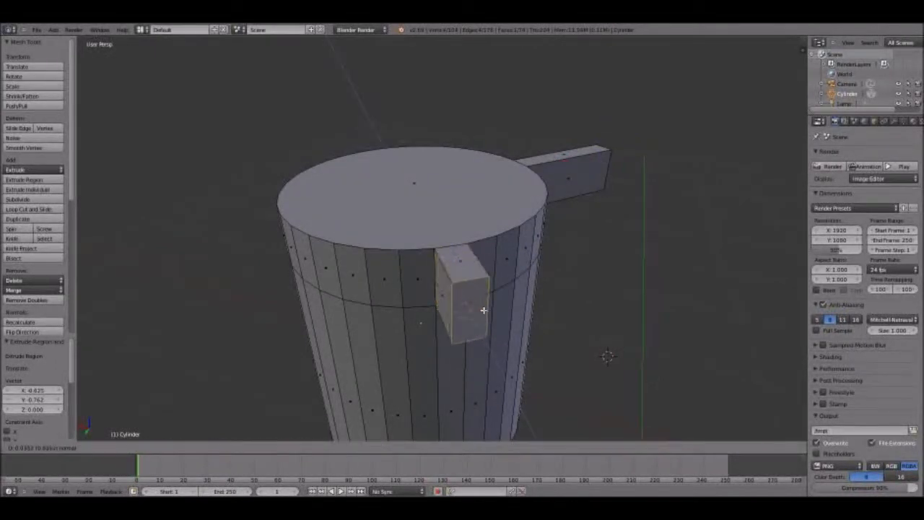
pyautogui.click(525, 367)
pyautogui.moveTo(427, 322); pyautogui.dragTo(517, 230, button='middle')
pyautogui.rightClick(517, 230)
pyautogui.press('e')
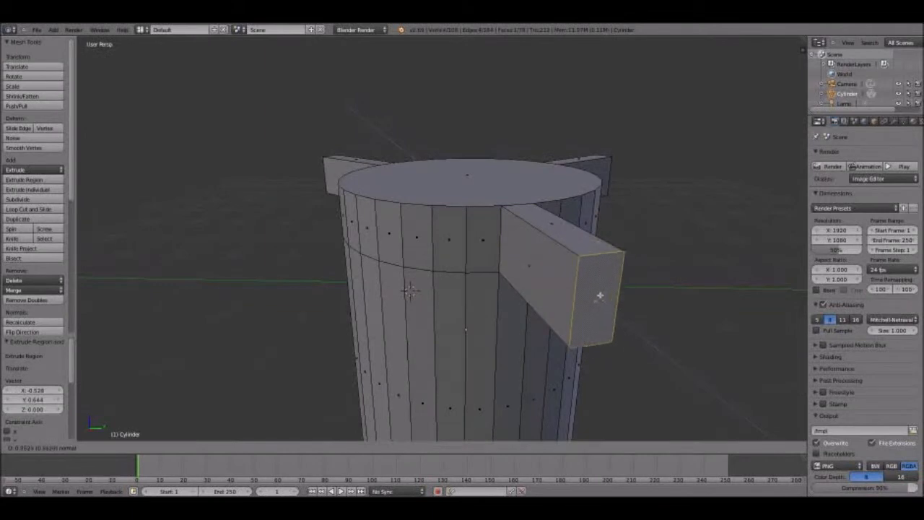
pyautogui.click(605, 297)
pyautogui.moveTo(605, 297); pyautogui.dragTo(545, 308, button='middle')
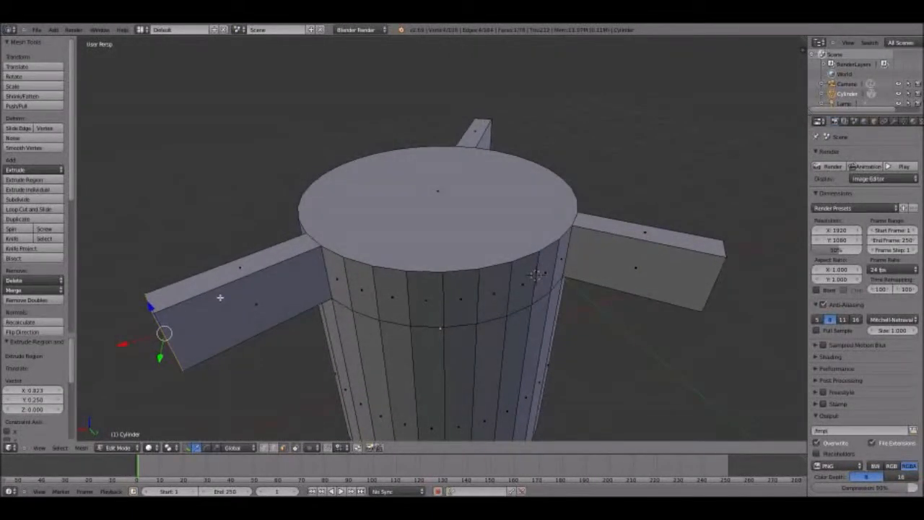
# Extrude the long side face of the third arm sideways by about 1.7 to form a wide block.
pyautogui.moveTo(220, 296); pyautogui.dragTo(284, 270, button='middle')
pyautogui.rightClick(286, 275)
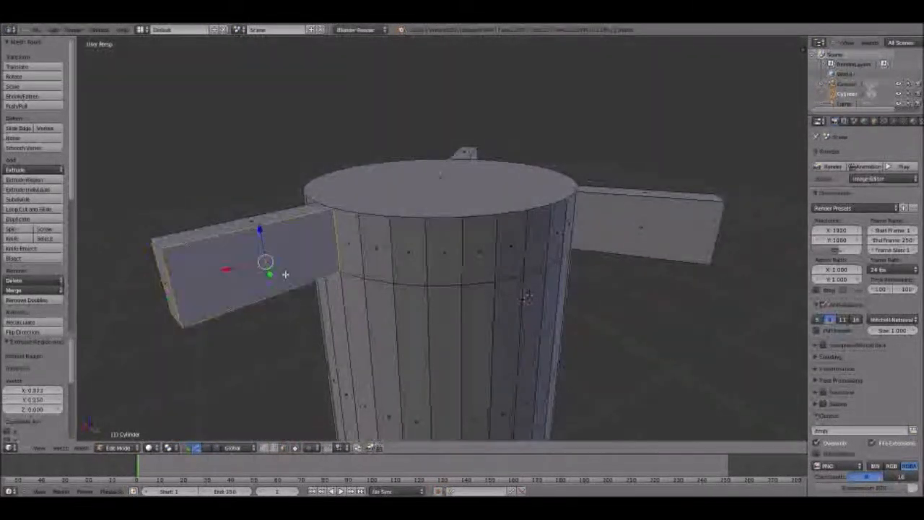
pyautogui.press('e')
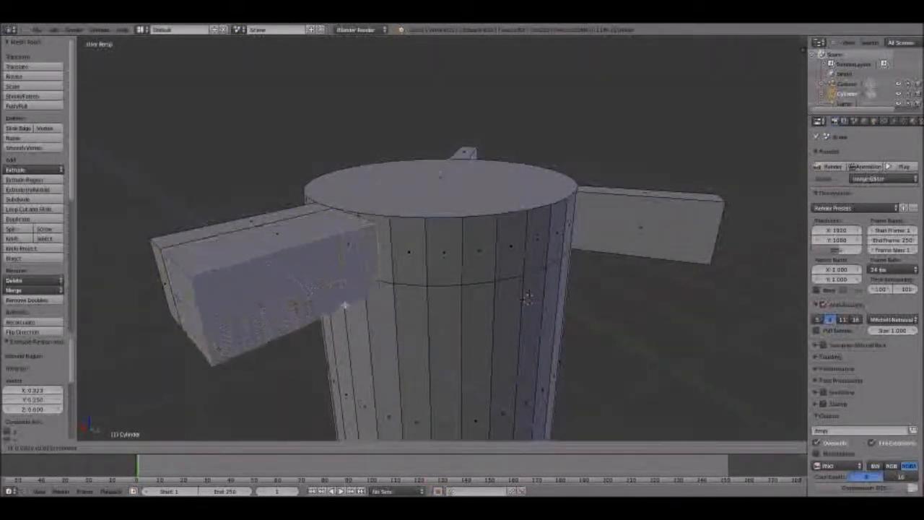
pyautogui.click(606, 408)
# Extend the block on the third arm by extruding its outer face about 1.24 and further adjoining faces, the last about 0.48.
pyautogui.moveTo(401, 325); pyautogui.dragTo(493, 322, button='middle')
pyautogui.scroll(-4, 456, 297)
pyautogui.press('e')
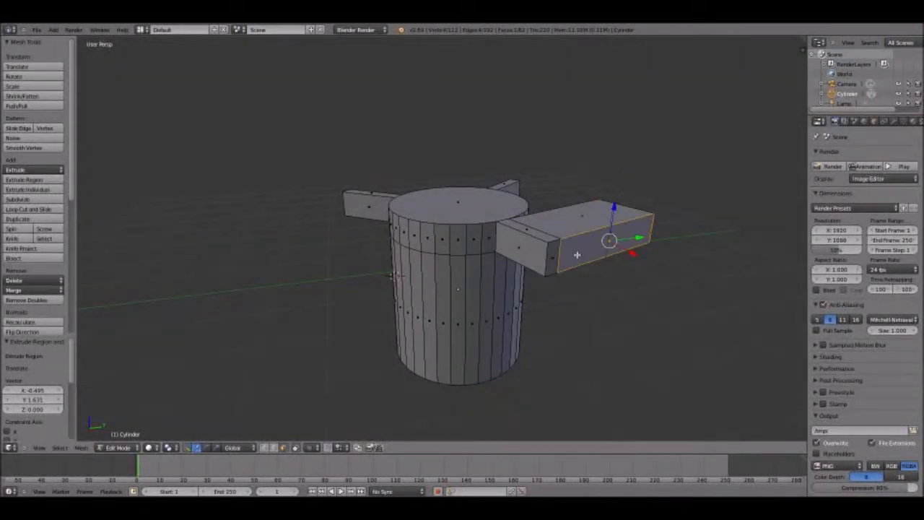
pyautogui.click(685, 297)
pyautogui.rightClick(652, 292)
pyautogui.press('e')
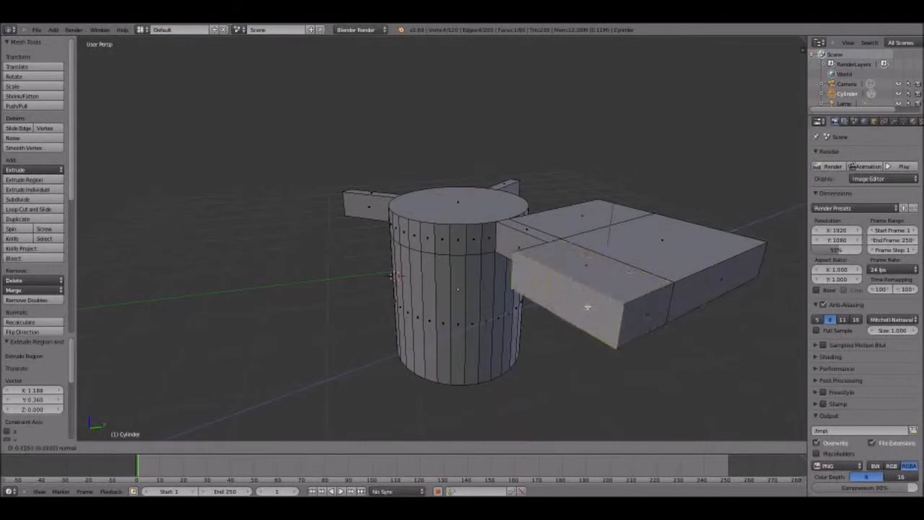
pyautogui.click(541, 326)
pyautogui.rightClick(613, 327)
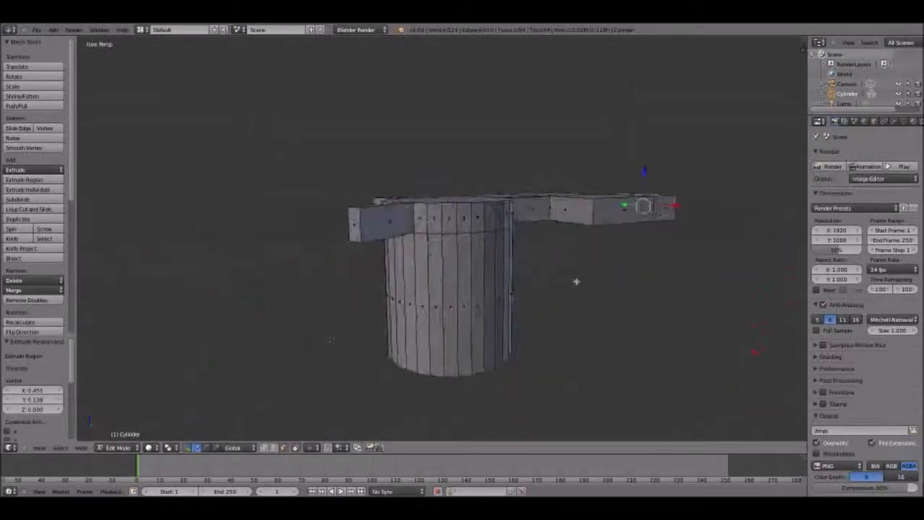
# Extrude the cylinder's top face upward about 1.4, and scale it to about 0.06 to form a cone.
pyautogui.moveTo(576, 278); pyautogui.dragTo(702, 246, button='middle')
pyautogui.moveTo(592, 254); pyautogui.dragTo(666, 278, button='middle')
pyautogui.moveTo(618, 243); pyautogui.dragTo(381, 220, button='middle')
pyautogui.scroll(2, 638, 243)
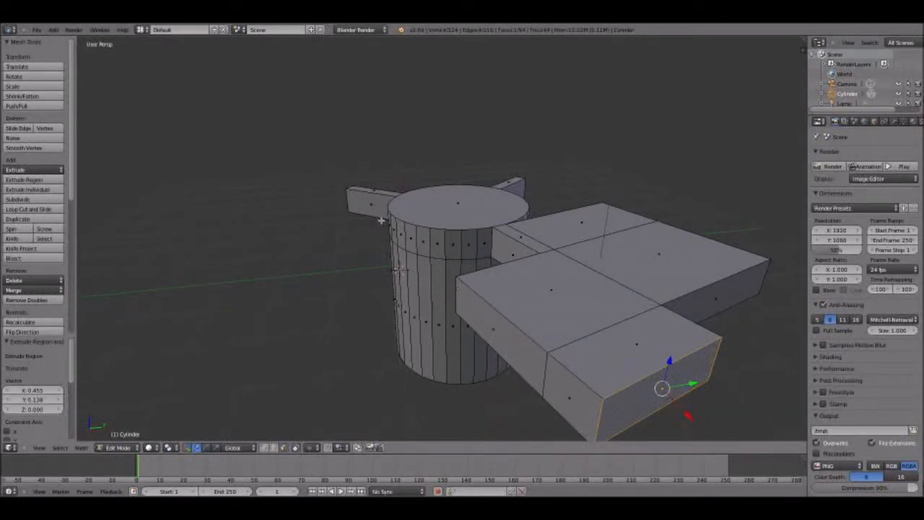
pyautogui.scroll(2, 370, 219)
pyautogui.keyDown('shift'); pyautogui.moveTo(369, 219); pyautogui.dragTo(369, 314, button='middle'); pyautogui.keyUp('shift')
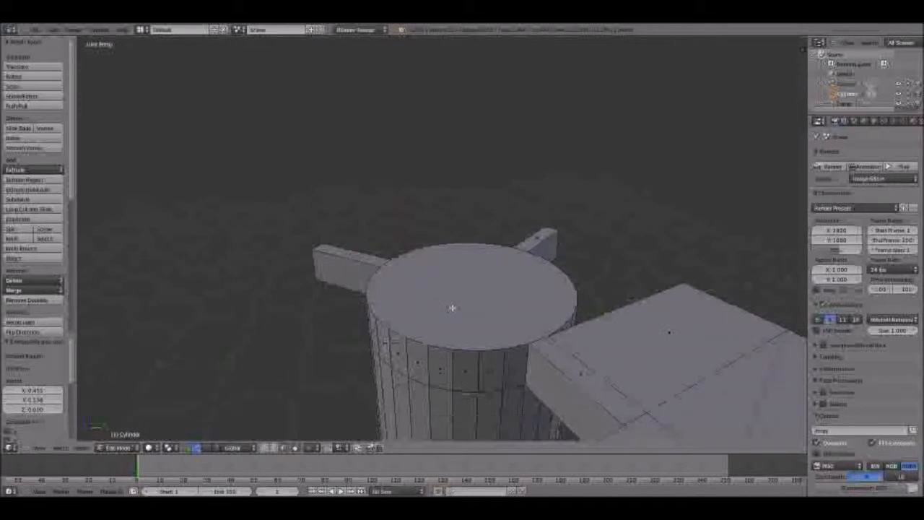
pyautogui.rightClick(452, 308)
pyautogui.press('e')
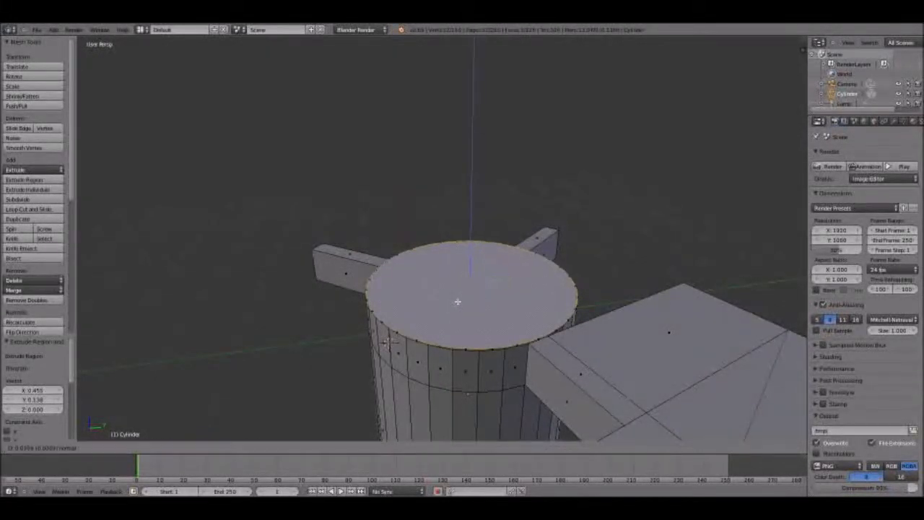
pyautogui.click(473, 163)
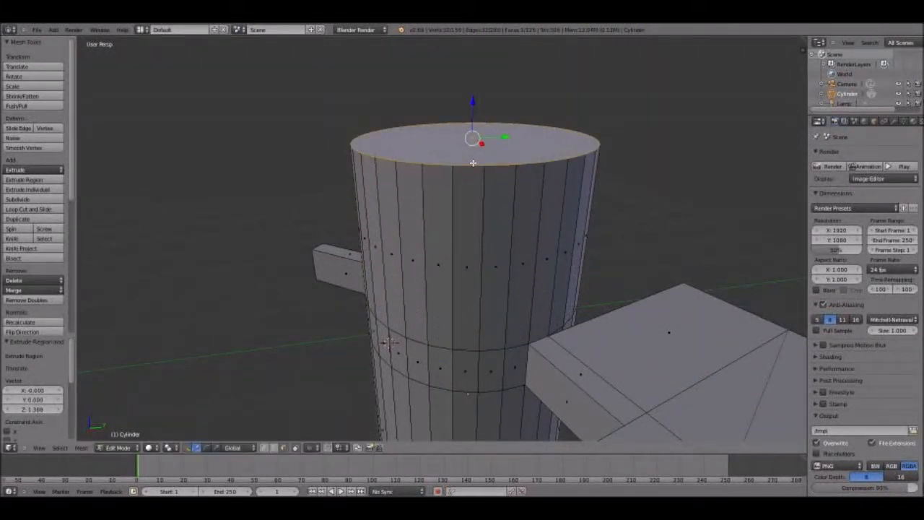
pyautogui.press('s')
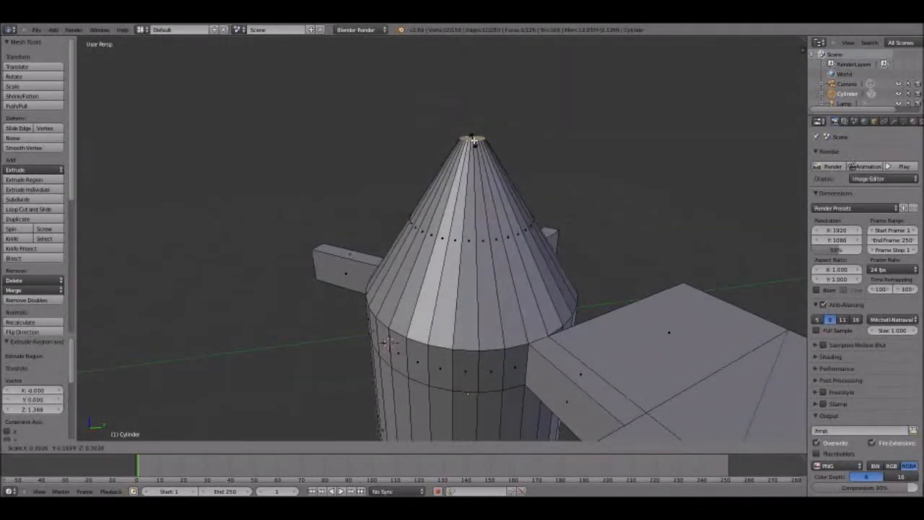
pyautogui.click(379, 240)
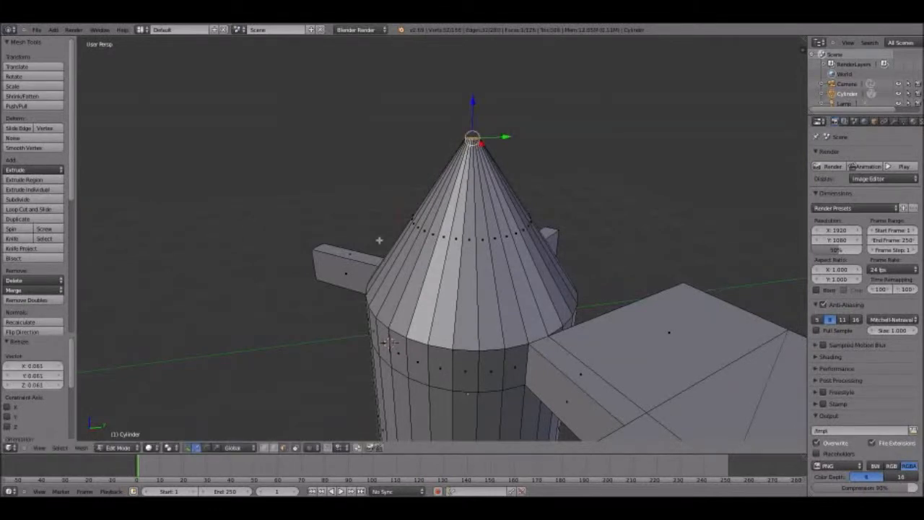
# Extrude the cone's tip face upward twice, first about 0.82 and again about 0.3, to form a thin spire.
pyautogui.scroll(2, 379, 240)
pyautogui.scroll(-2, 379, 239)
pyautogui.keyDown('shift'); pyautogui.moveTo(376, 241); pyautogui.dragTo(366, 295, button='middle'); pyautogui.keyUp('shift')
pyautogui.press('e')
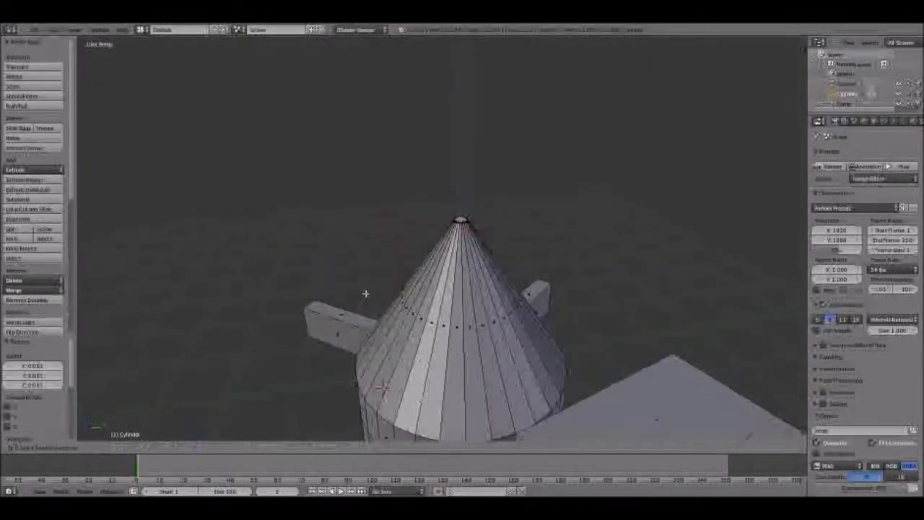
pyautogui.click(394, 197)
pyautogui.moveTo(394, 202); pyautogui.dragTo(402, 292, button='middle')
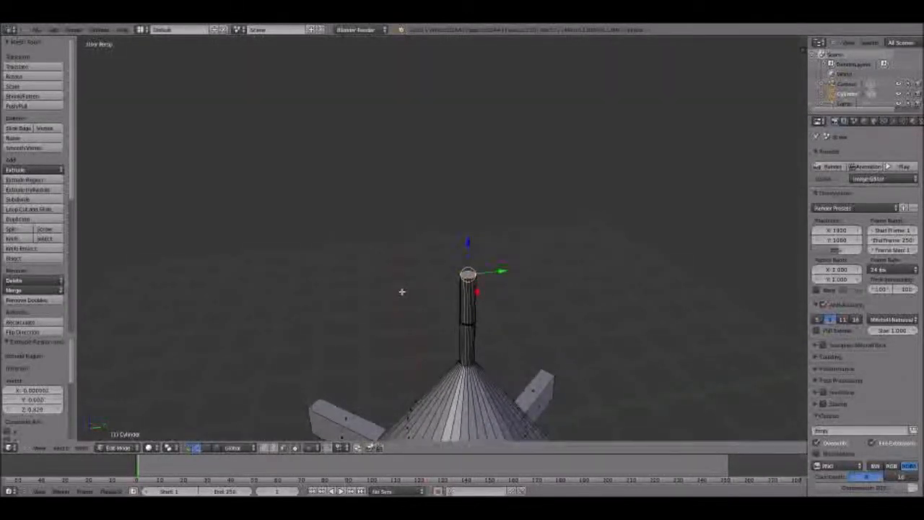
pyautogui.press('e')
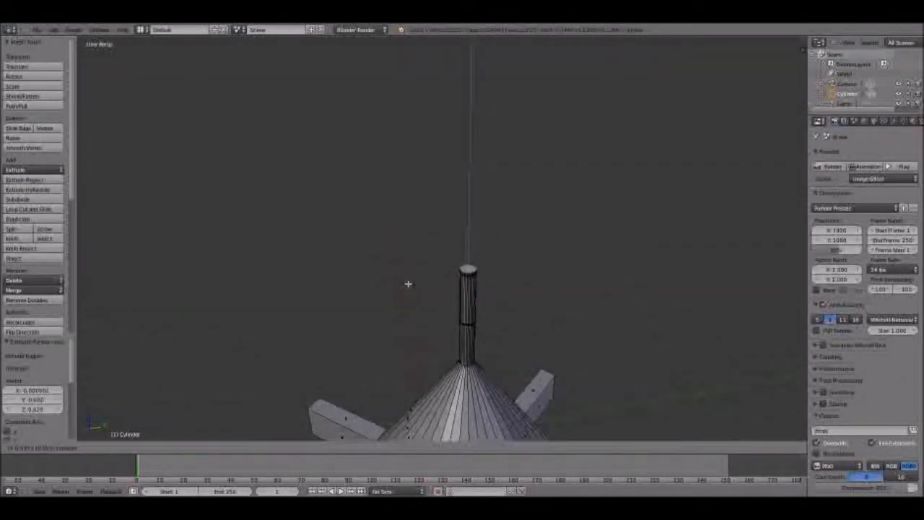
pyautogui.click(418, 252)
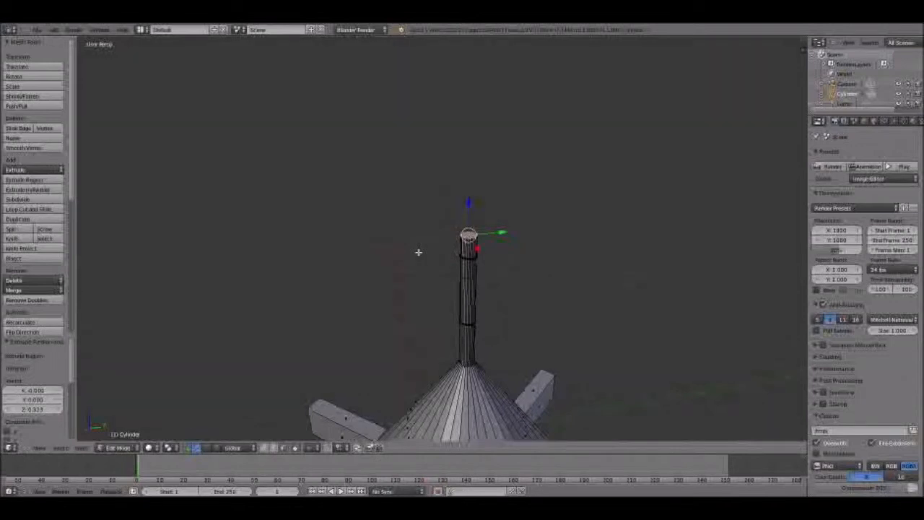
# Scale the spire's end face up to about 3.15 to flare its tip.
pyautogui.press('s')
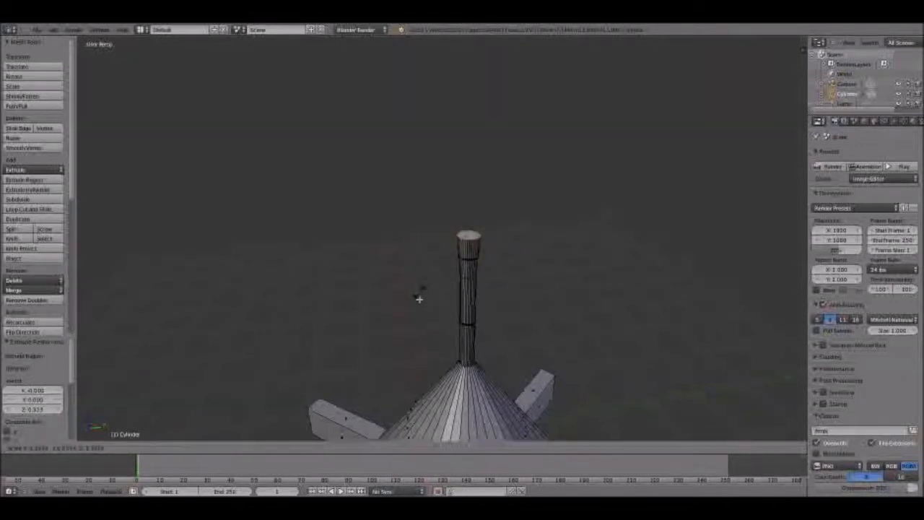
pyautogui.click(395, 343)
pyautogui.moveTo(396, 342); pyautogui.dragTo(441, 186, button='middle')
pyautogui.scroll(-4, 350, 243)
pyautogui.moveTo(352, 243); pyautogui.dragTo(476, 225, button='middle')
pyautogui.scroll(6, 475, 223)
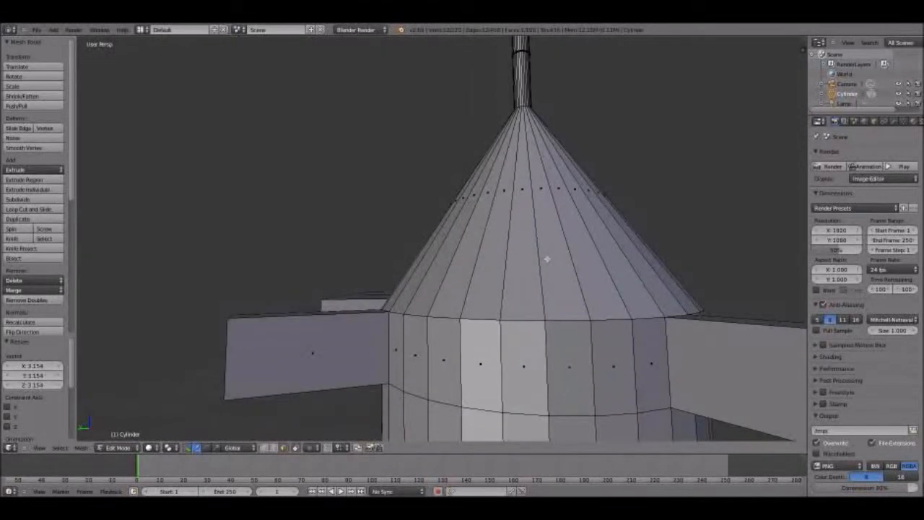
pyautogui.scroll(-6, 548, 258)
pyautogui.moveTo(570, 248); pyautogui.dragTo(556, 209, button='middle')
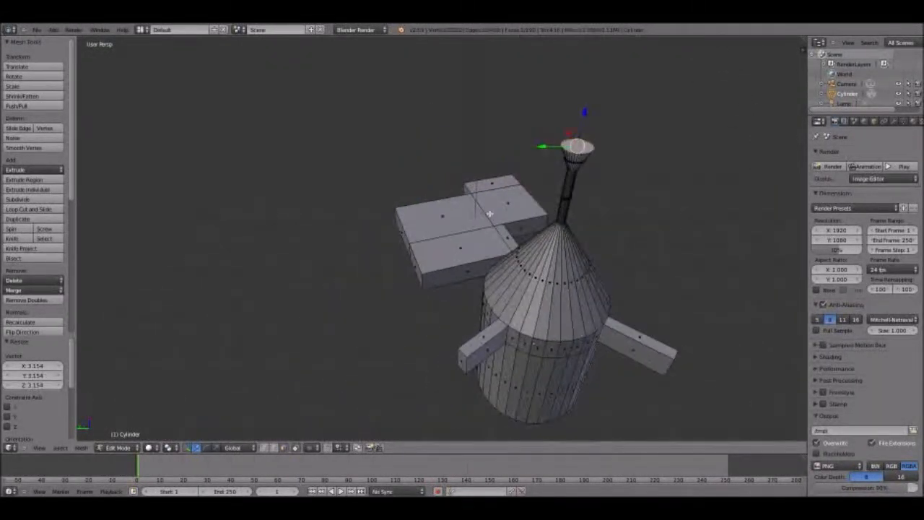
# Rotate the spire's flared end face by about -722.5°.
pyautogui.press('r')
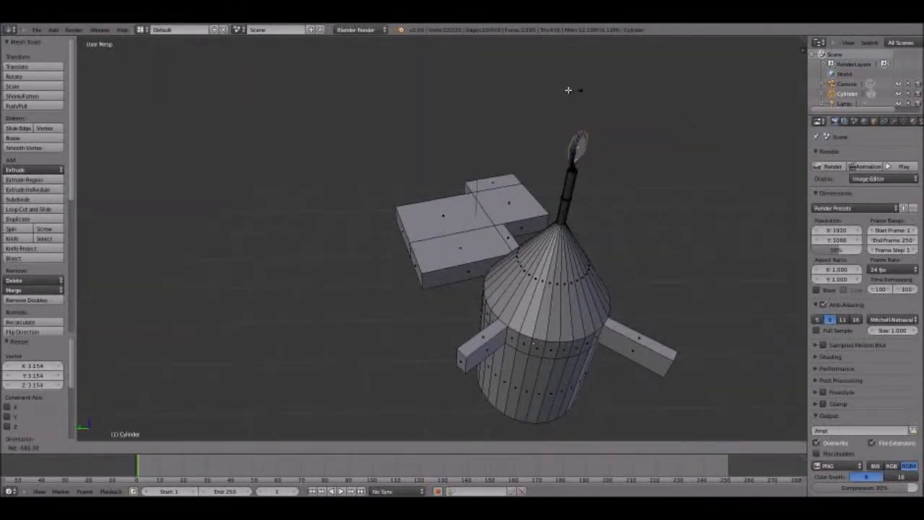
pyautogui.click(383, 242)
pyautogui.moveTo(392, 253); pyautogui.dragTo(394, 245, button='middle')
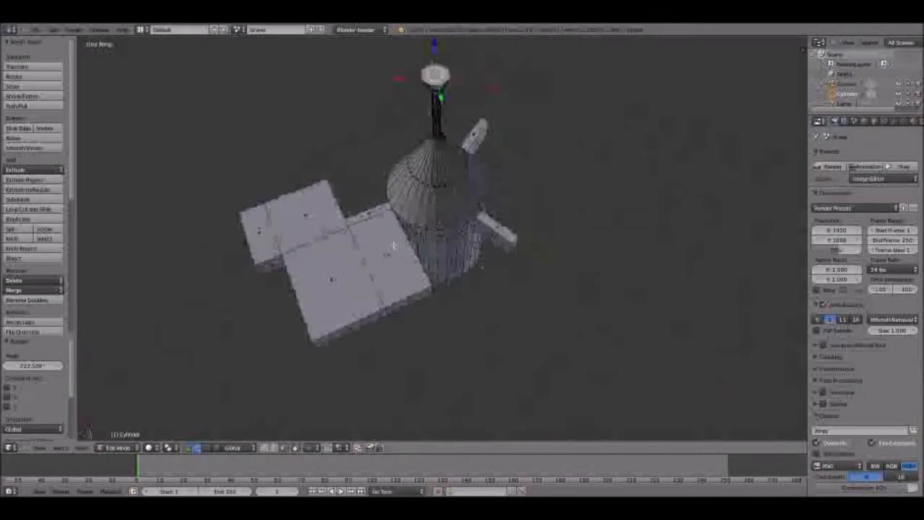
# Rotate the wide block's top face nearest the cylinder by 45°.
pyautogui.press('r')
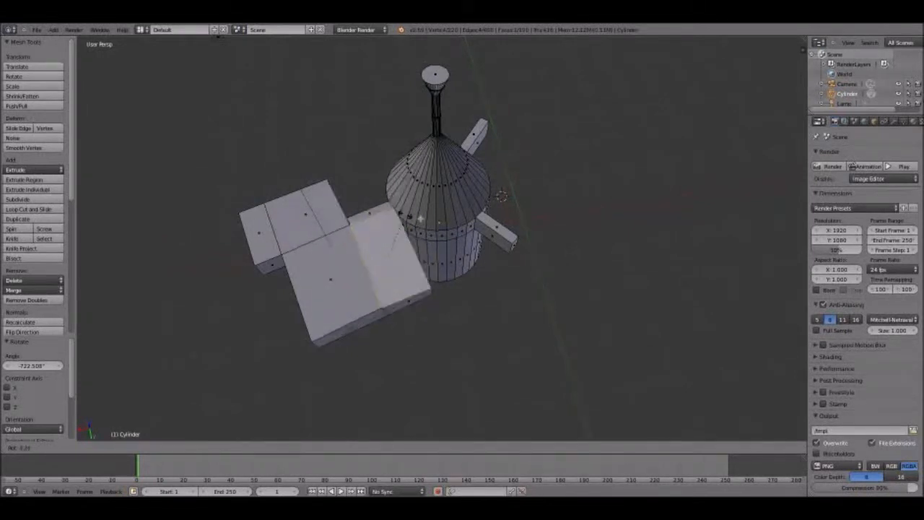
pyautogui.click(365, 221)
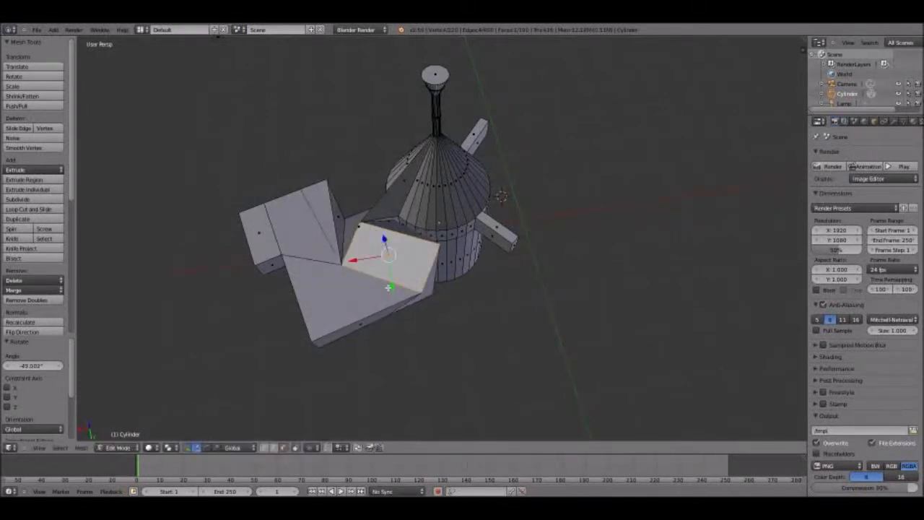
pyautogui.scroll(4, 310, 268)
pyautogui.keyDown('shift'); pyautogui.moveTo(295, 269); pyautogui.dragTo(416, 231, button='middle'); pyautogui.keyUp('shift')
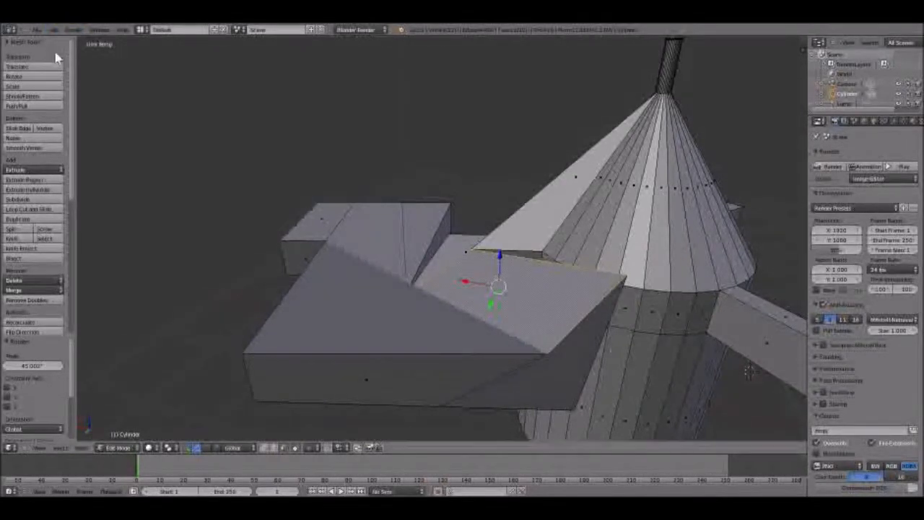
# Undo the recent edits back to before the cone was tapered, and redo them up to the block face's rotation.
pyautogui.hotkey('ctrl', 'z')
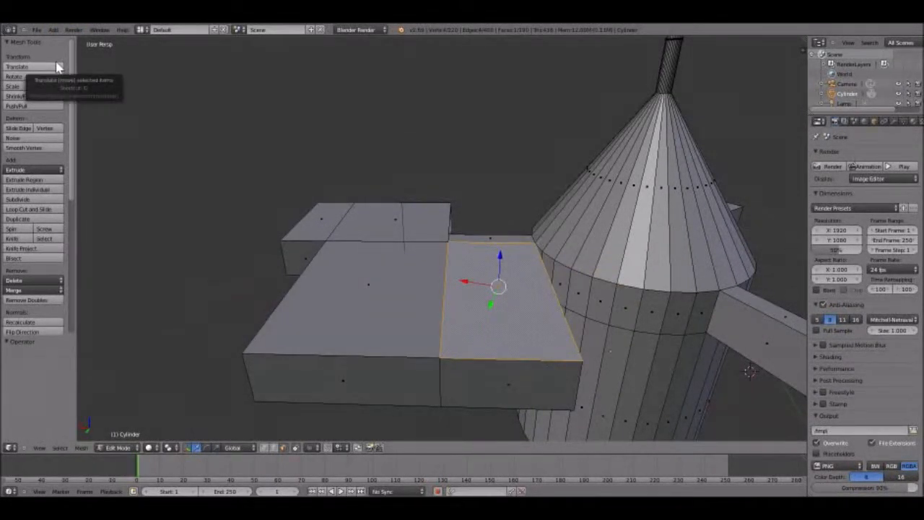
pyautogui.hotkey('ctrl', 'z')
pyautogui.hotkey('ctrl', 'z')
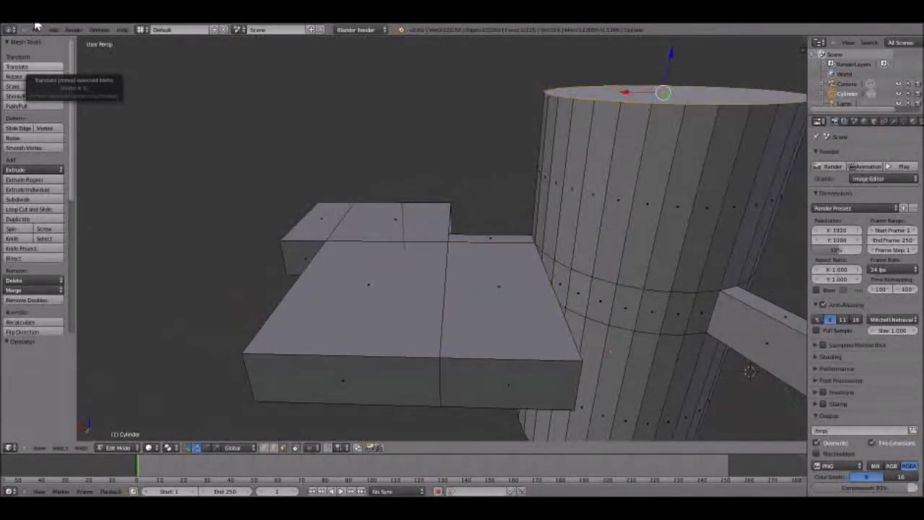
pyautogui.hotkey('ctrl', 'shift', 'z')
pyautogui.hotkey('ctrl', 'shift', 'z')
pyautogui.hotkey('ctrl', 'shift', 'z')
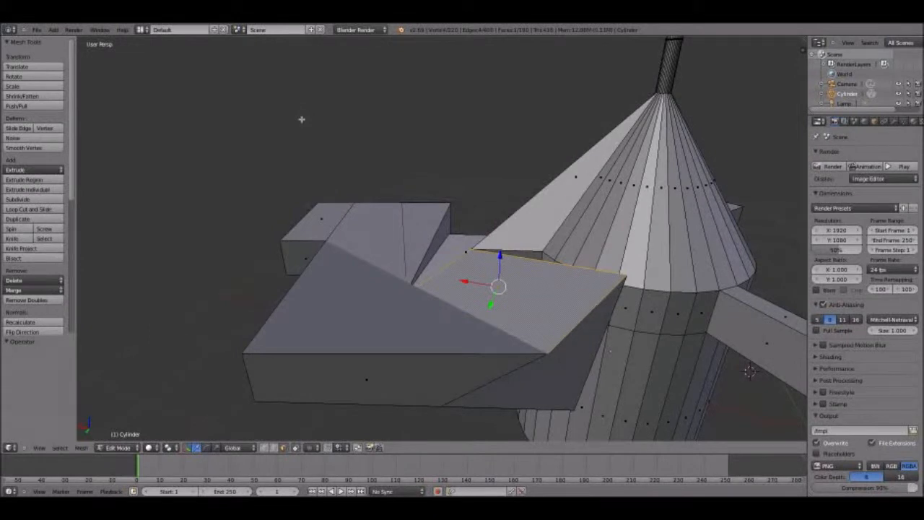
pyautogui.scroll(-4, 302, 119)
pyautogui.scroll(4, 324, 120)
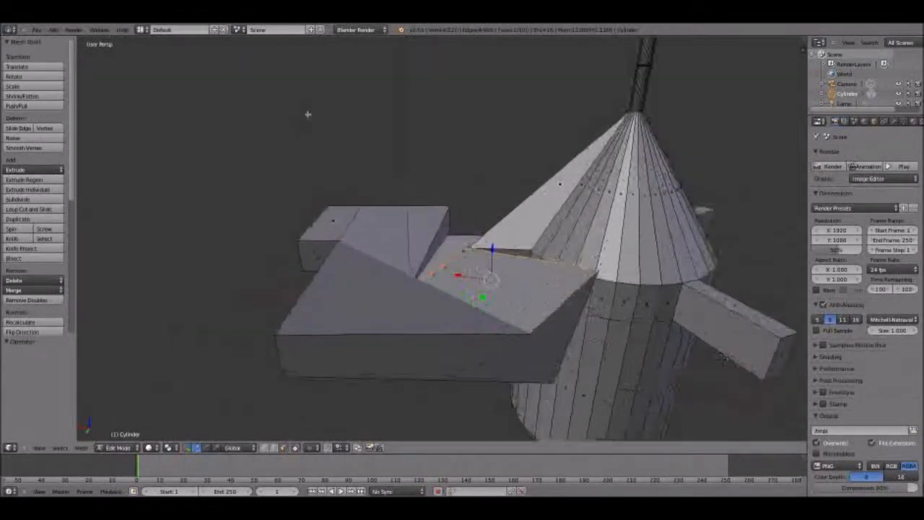
pyautogui.moveTo(307, 114); pyautogui.dragTo(250, 139, button='middle')
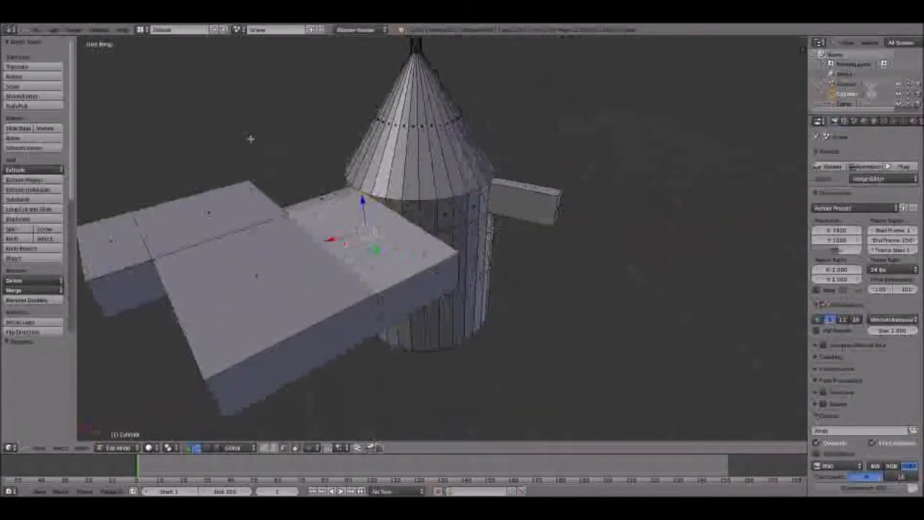